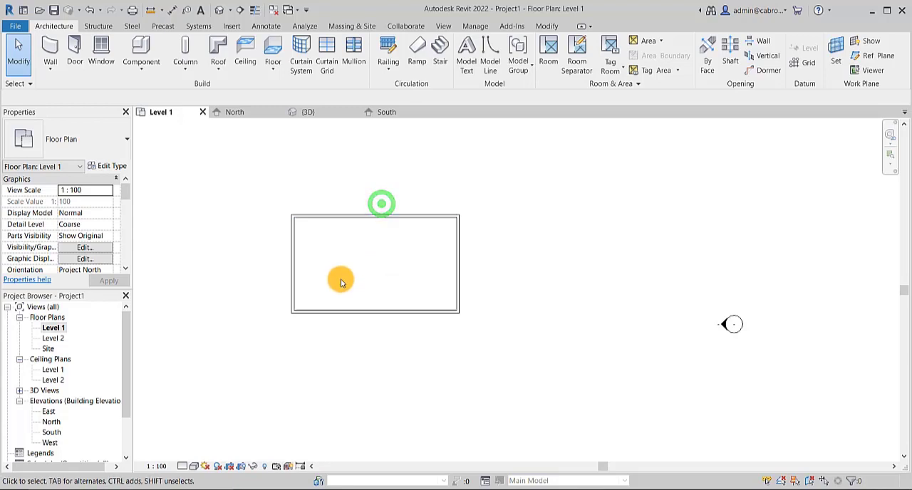
- Start a roof by footprint, move it to Level 2, and open the Level 2 floor plan
middle_click_drag(340, 279, 361, 287)
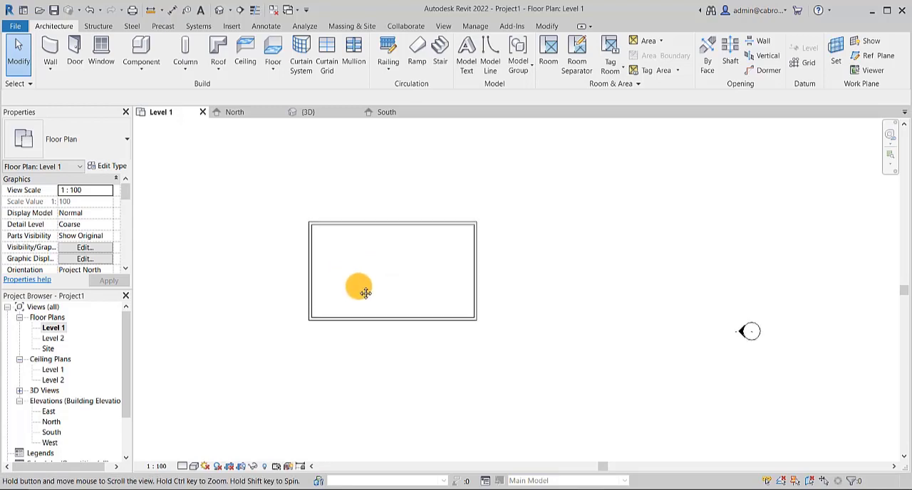
left_click(223, 70)
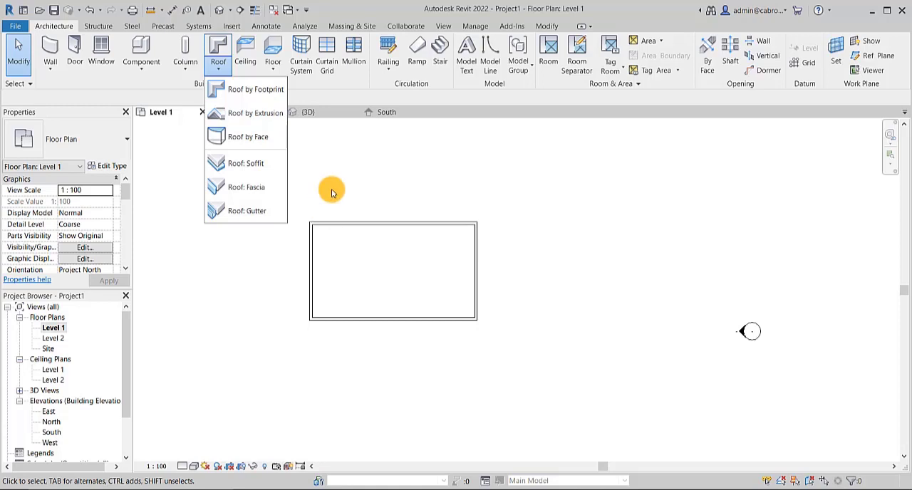
left_click(246, 89)
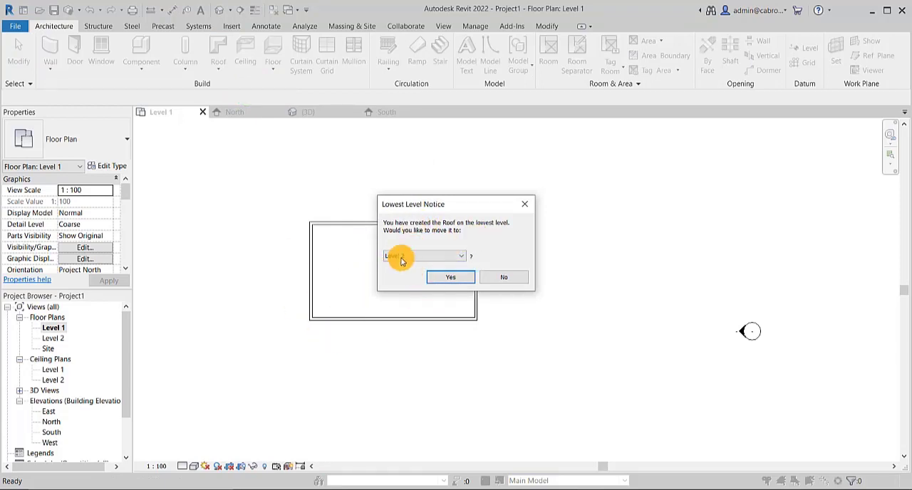
left_click(456, 277)
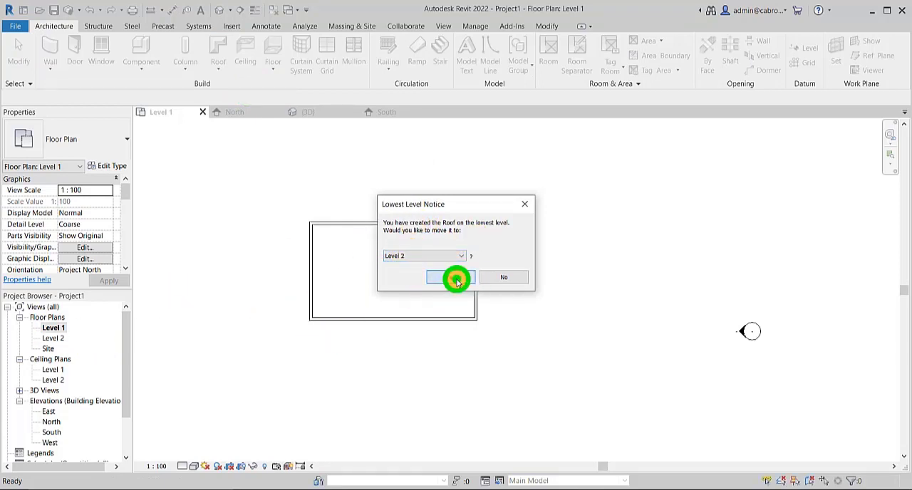
double_click(56, 338)
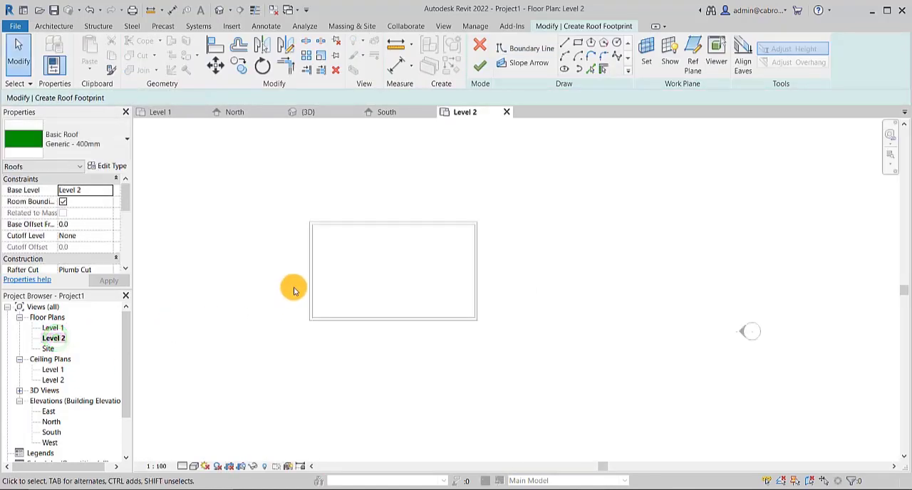
- Sketch the slope-defining roof boundary with Pick Lines, offset 600 outward from the outer faces of all four walls
scroll(332, 241, "up", 2)
middle_click_drag(352, 254, 403, 266)
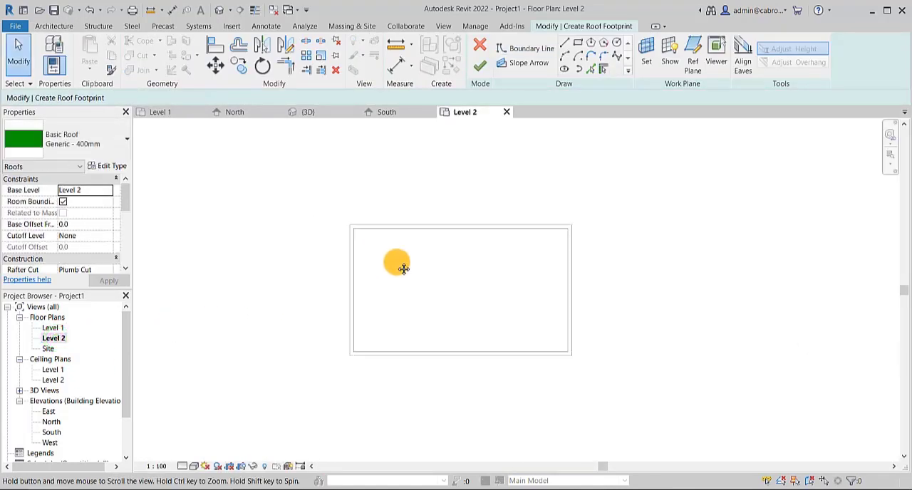
middle_click_drag(619, 232, 605, 236)
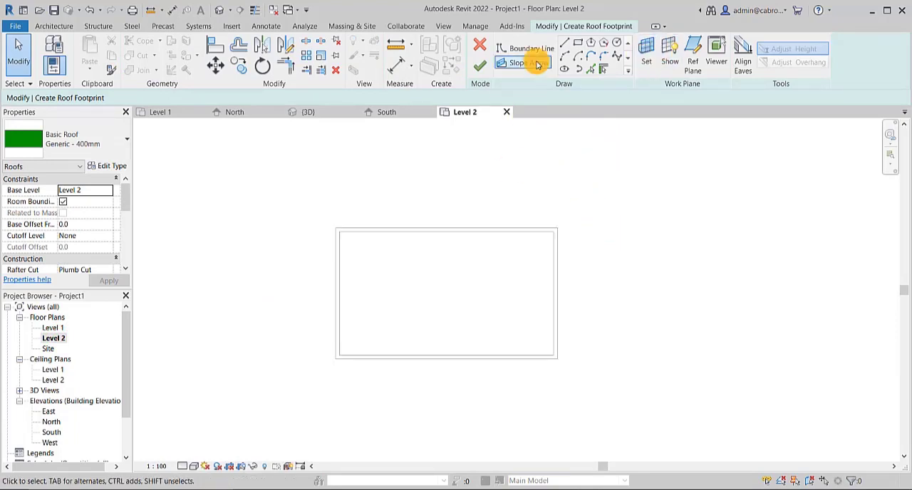
left_click(594, 75)
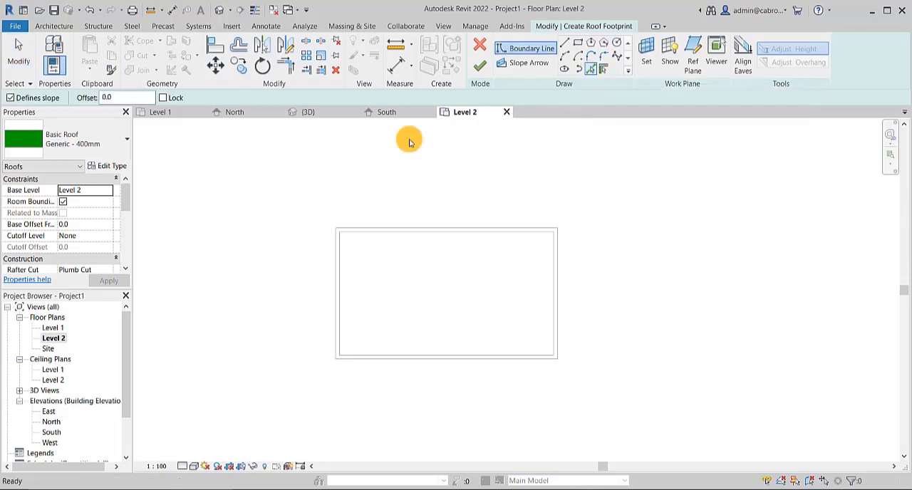
double_click(119, 97)
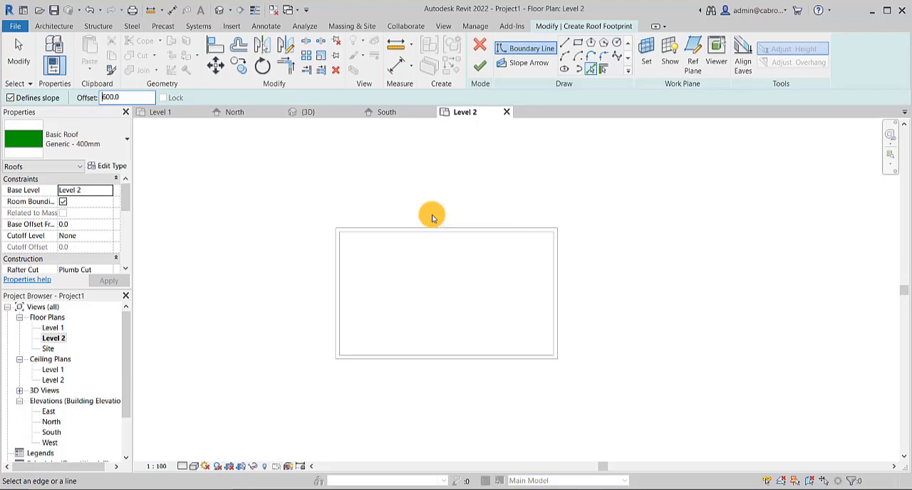
left_click(17, 100)
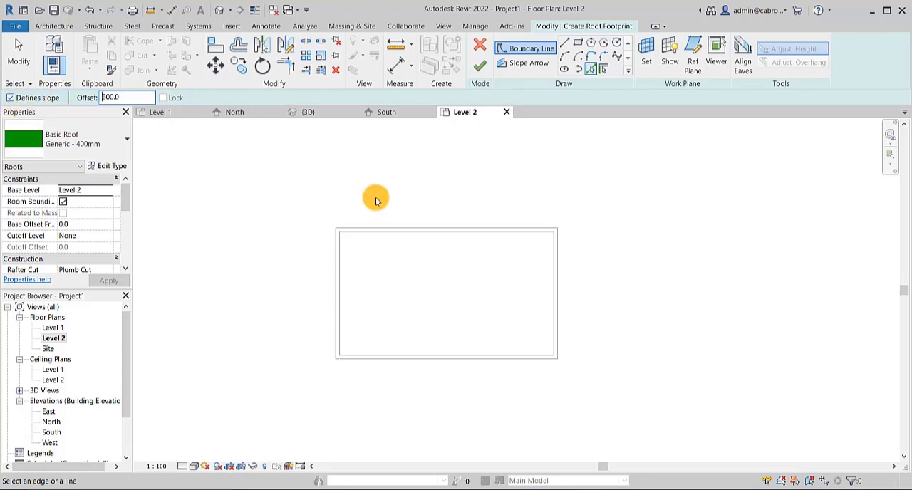
left_click(439, 227)
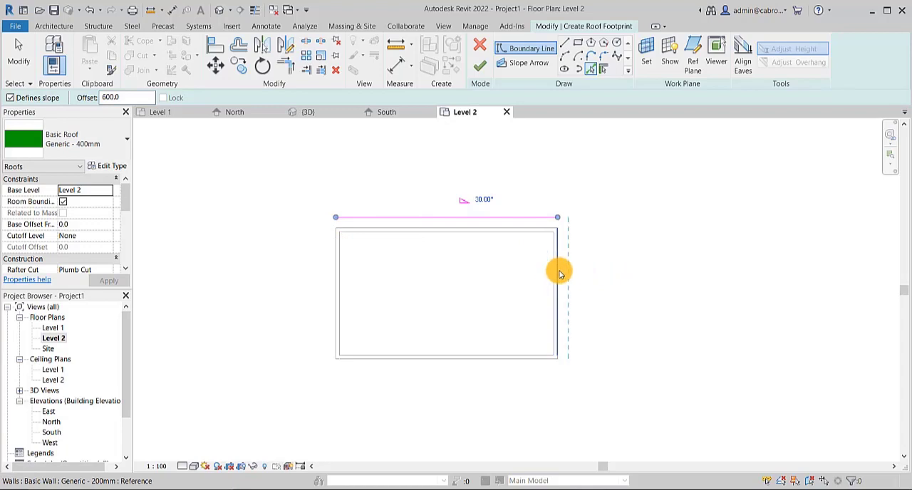
left_click(555, 272)
left_click(528, 364)
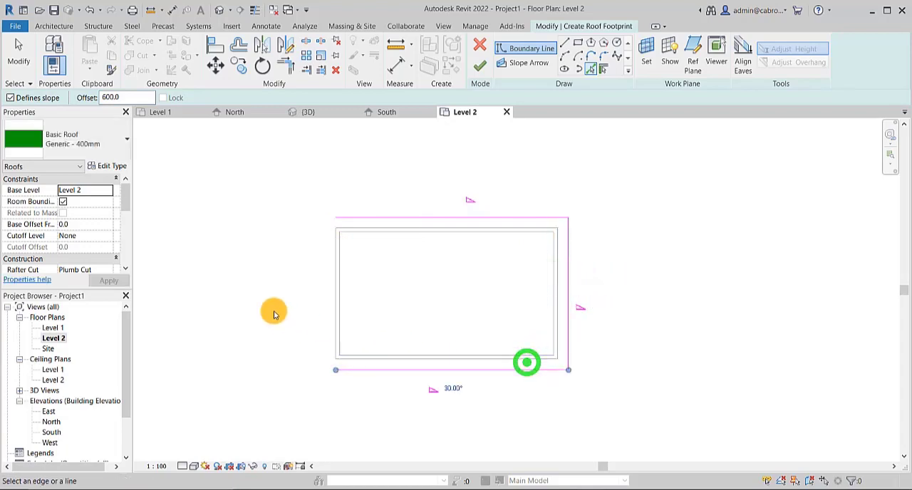
left_click(331, 302)
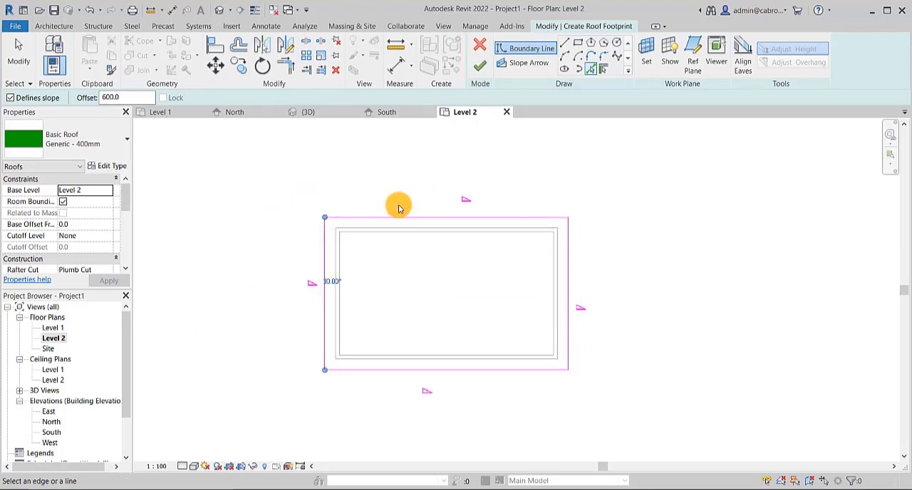
key("Escape")
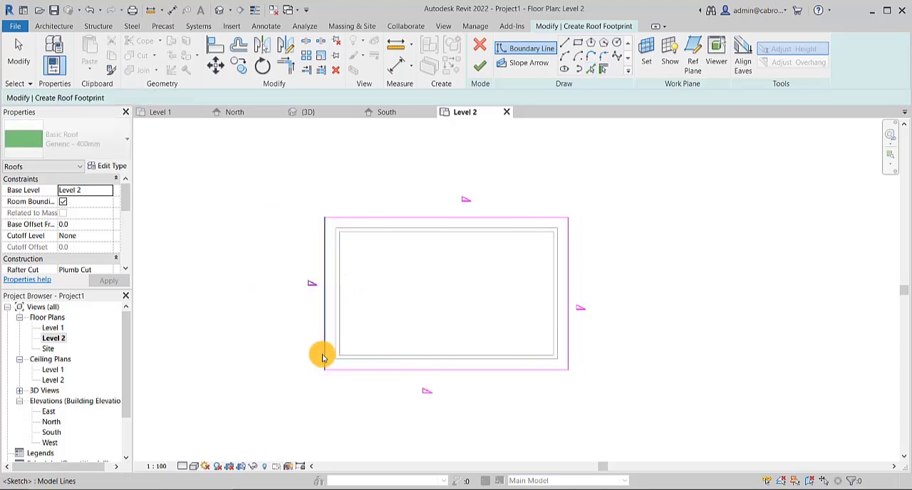
- Break the footprint's lower-left corner, then reconnect the left line while the bottom line extends past it
left_click(326, 360)
scroll(327, 371, "up", 2)
left_click_drag(327, 370, 328, 351)
left_click(234, 354)
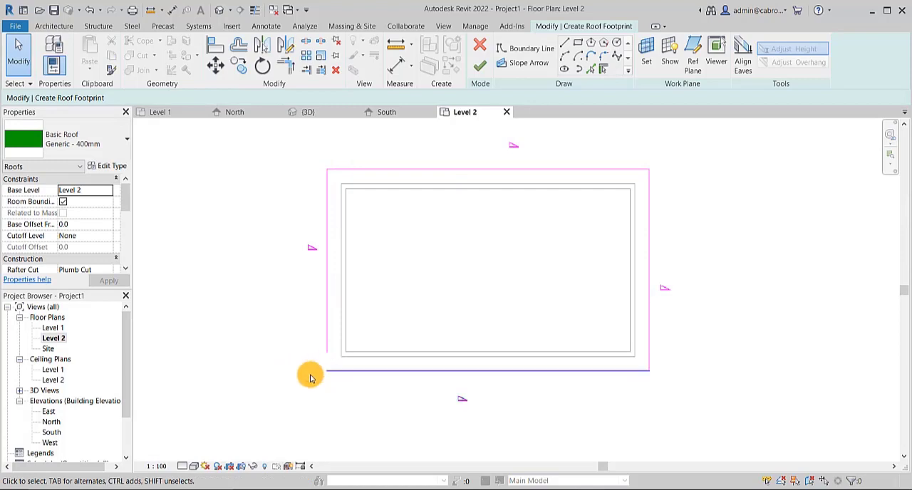
left_click(342, 380)
mouse_move(328, 371)
left_mouse_down()
mouse_move(312, 371)
mouse_move(328, 362)
mouse_move(321, 368)
left_mouse_up()
left_click(244, 328)
left_click(326, 338)
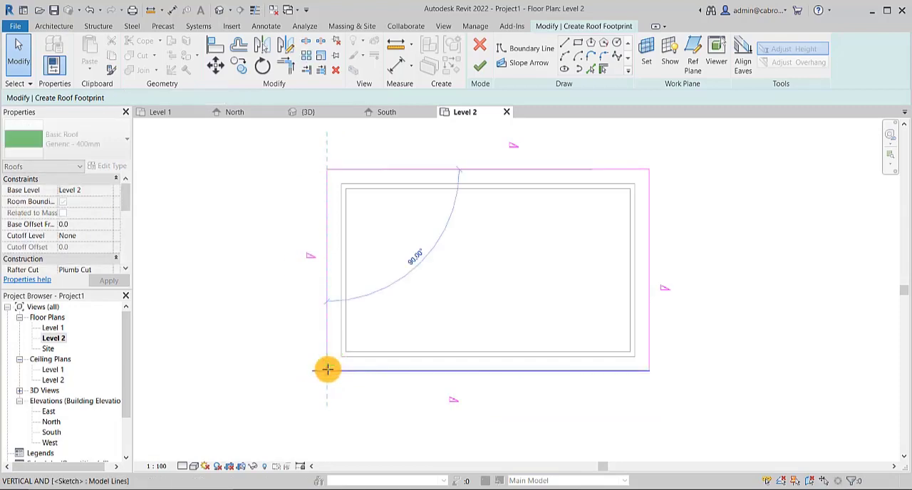
left_click(346, 402)
- Try to finish the roof footprint with the bottom line crossing the left one, then continue sketching
scroll(285, 342, "down", 2)
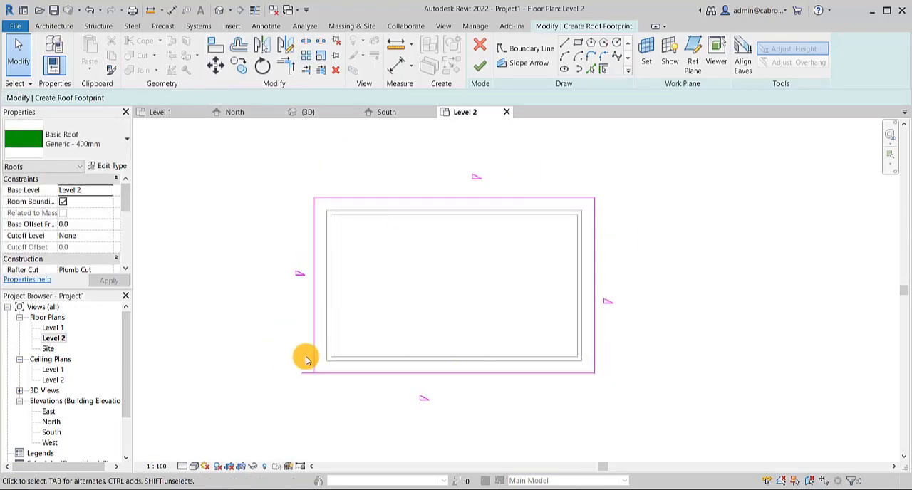
scroll(302, 376, "up", 2)
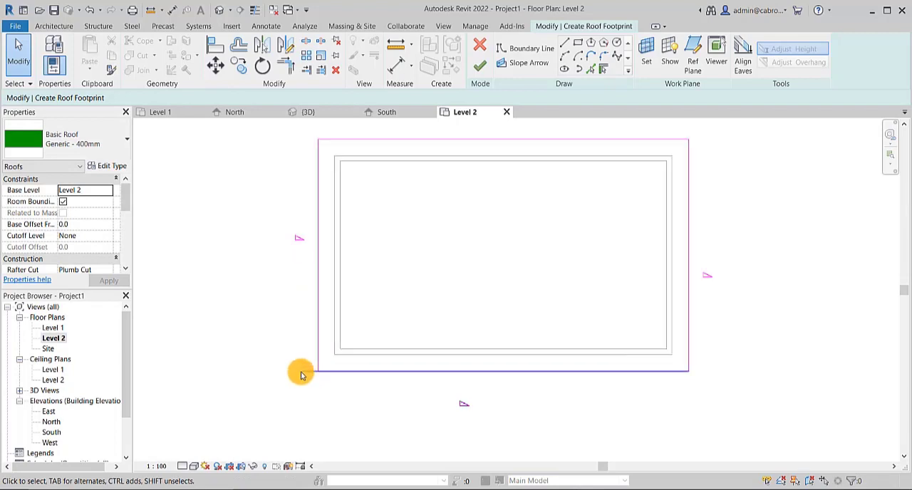
left_click(480, 65)
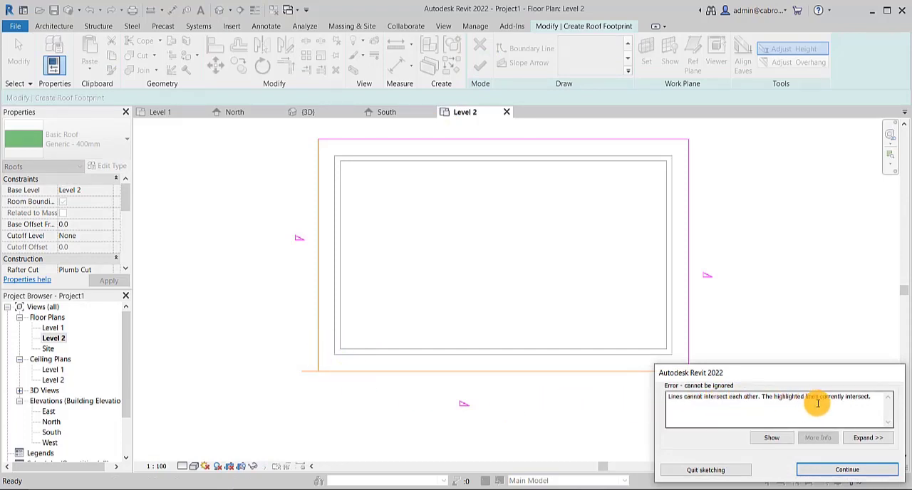
left_click(847, 472)
key("Escape")
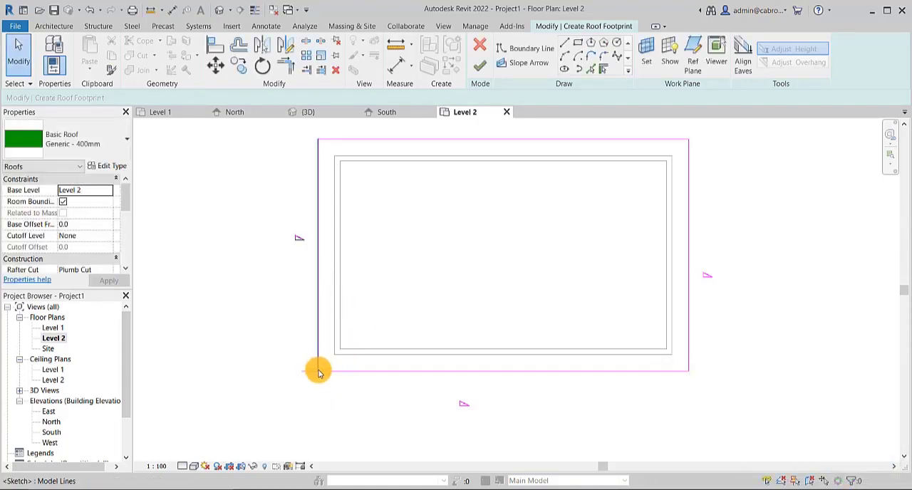
- Trim the left and bottom boundary lines to a clean corner and finish the roof footprint
left_click(283, 65)
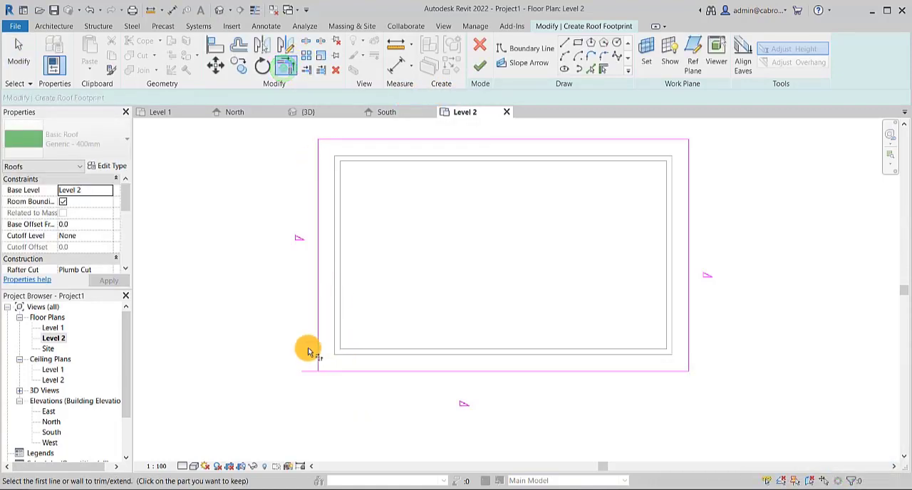
left_click(316, 346)
left_click(336, 371)
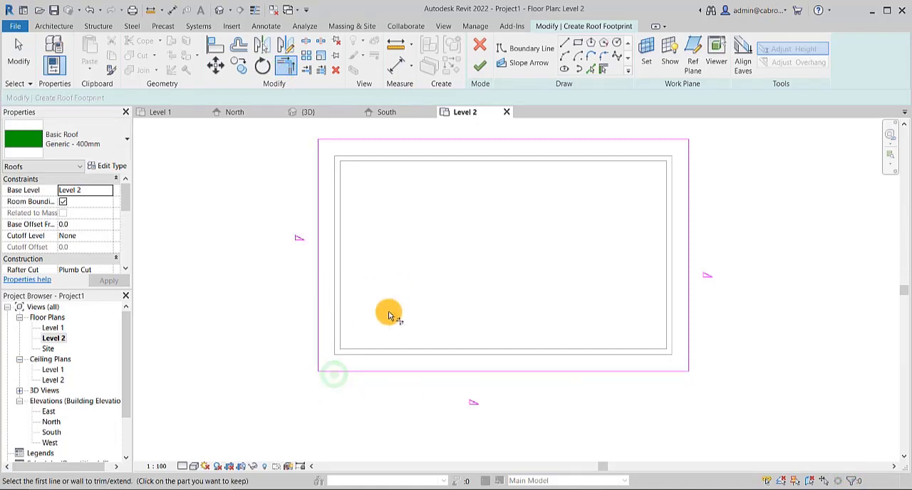
scroll(393, 292, "down", 2)
scroll(403, 235, "down", 1)
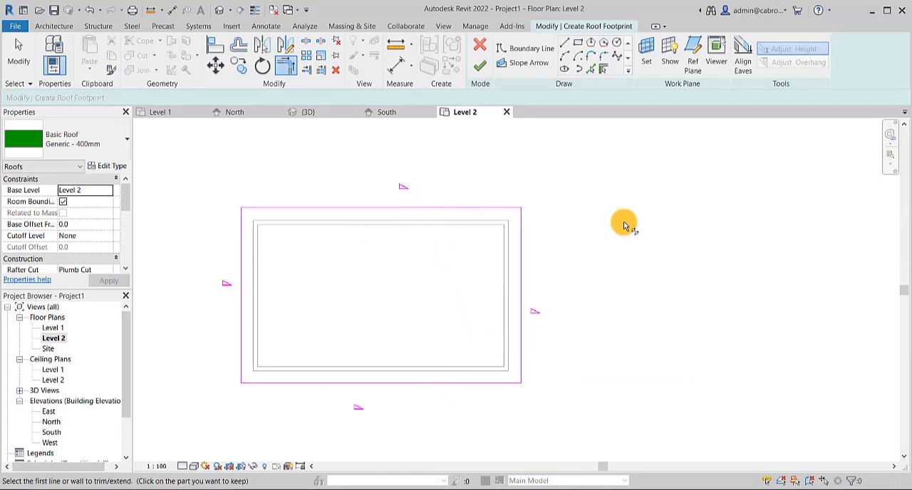
left_click(480, 62)
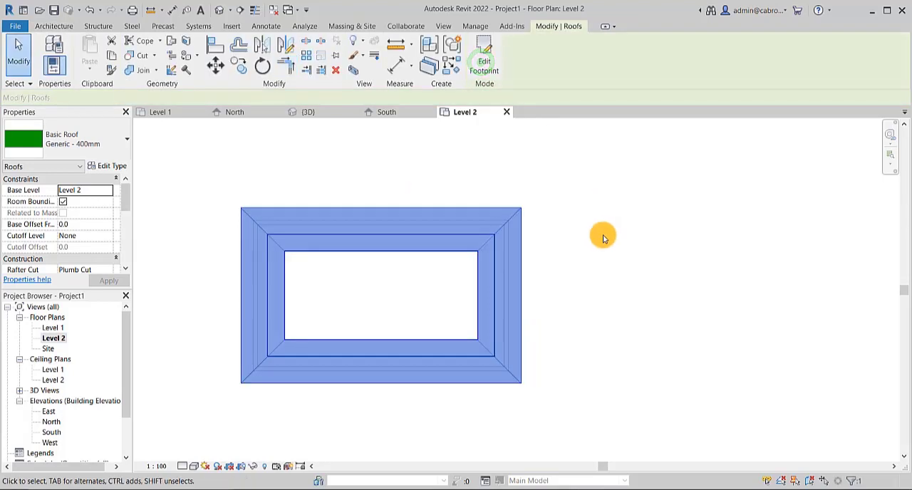
left_click(602, 235)
- Set the Level 2 plan's view range to a top offset of 5000 and a cut plane offset of 4500
scroll(523, 274, "down", 1)
middle_click_drag(565, 269, 563, 269)
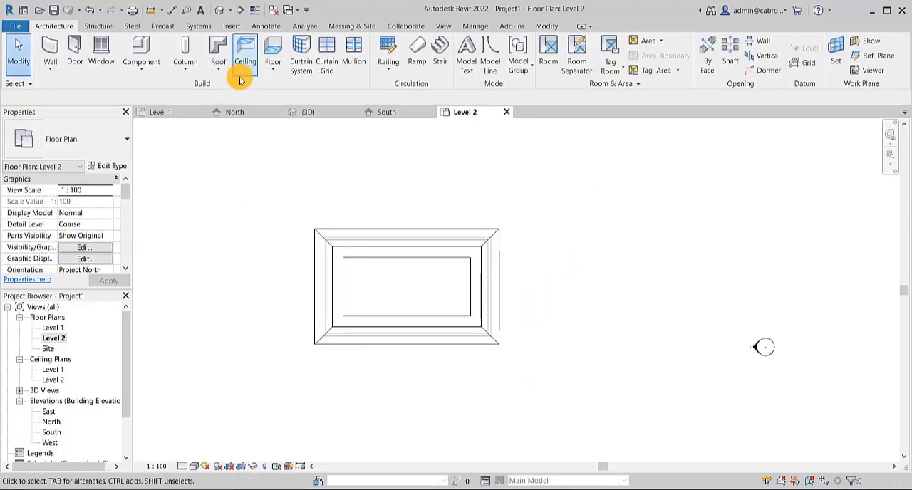
left_click_drag(126, 270, 128, 270)
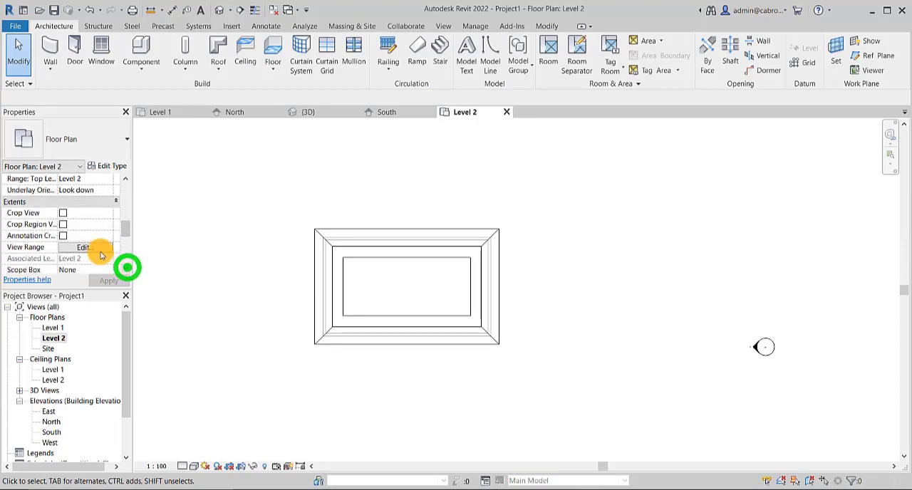
left_click(101, 248)
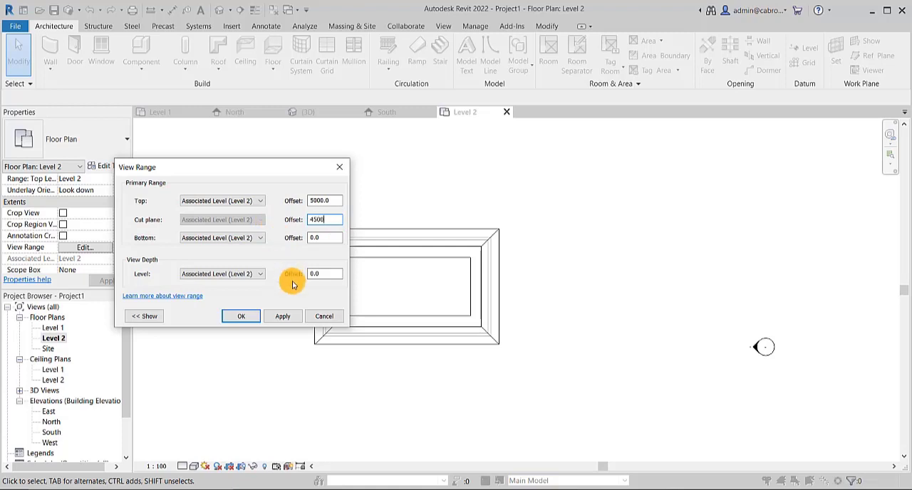
left_click(249, 316)
left_click(607, 262)
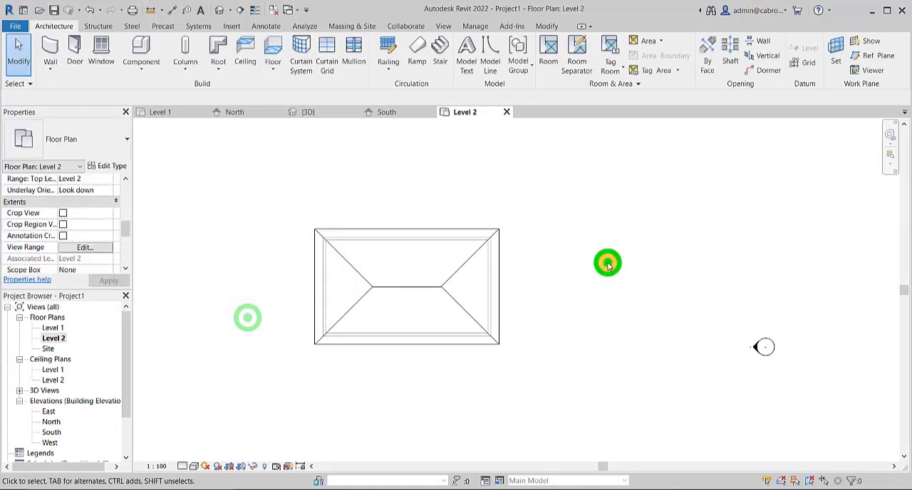
left_click(528, 290)
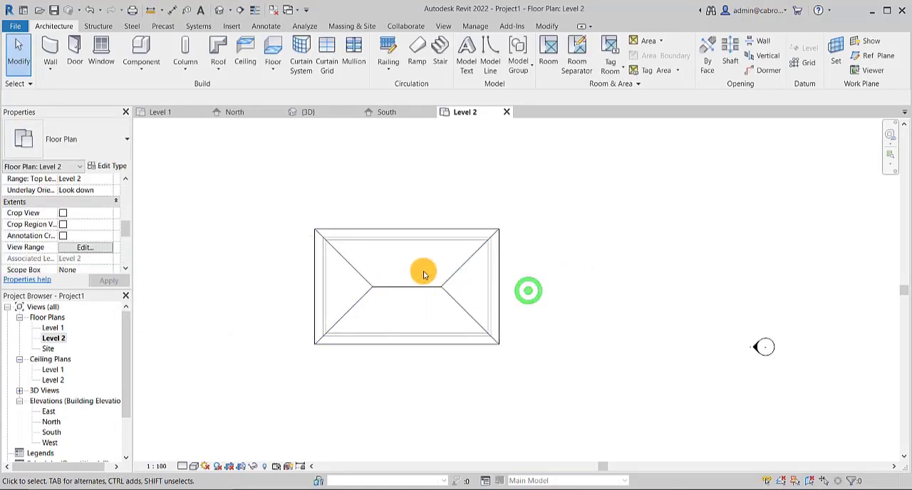
- Reopen the footprint sketch of the hip roof for editing
scroll(424, 274, "up", 2)
left_click(417, 216)
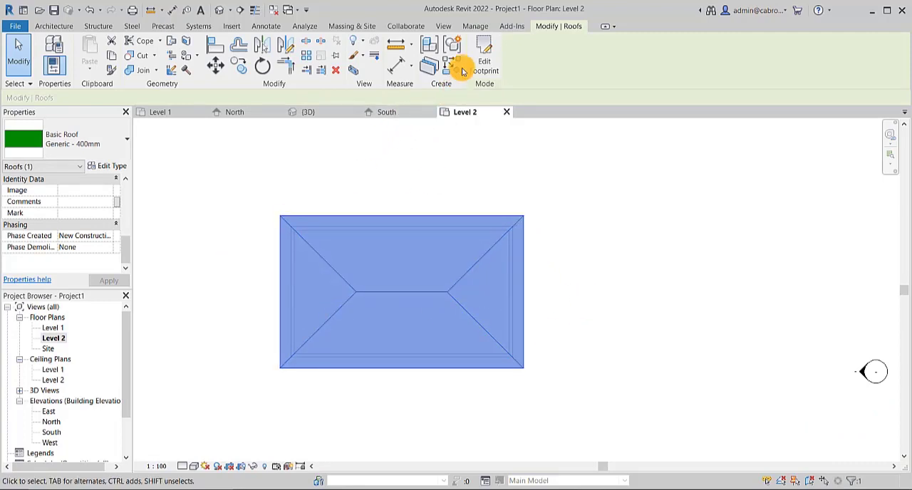
left_click(574, 228)
left_click(523, 214)
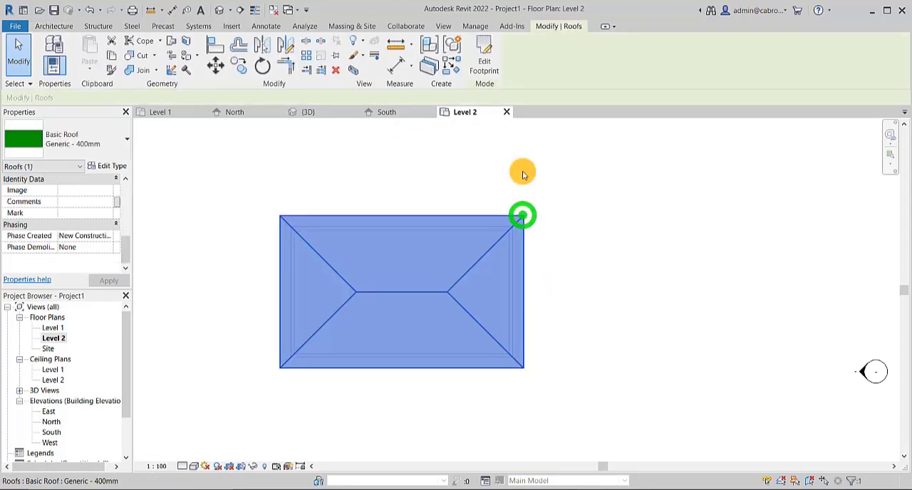
left_click(493, 58)
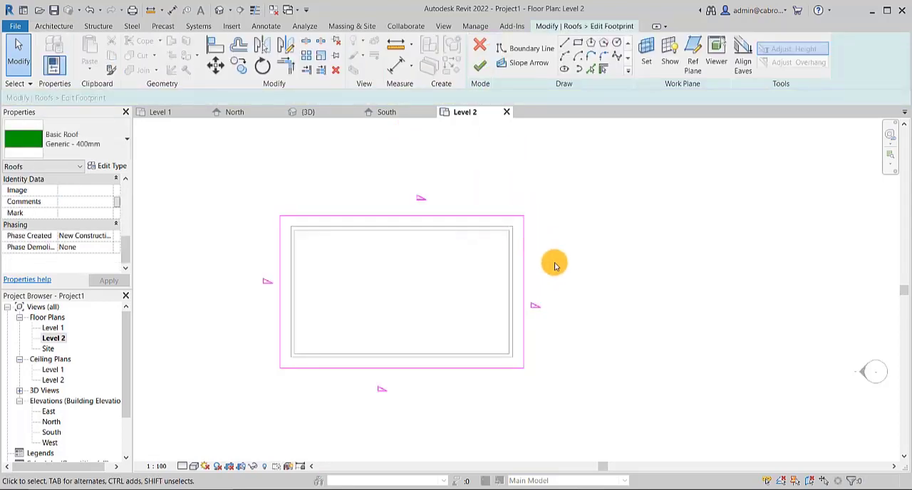
- Turn off slope definition on the right and left edges of the roof footprint and finish the sketch
left_click(524, 285)
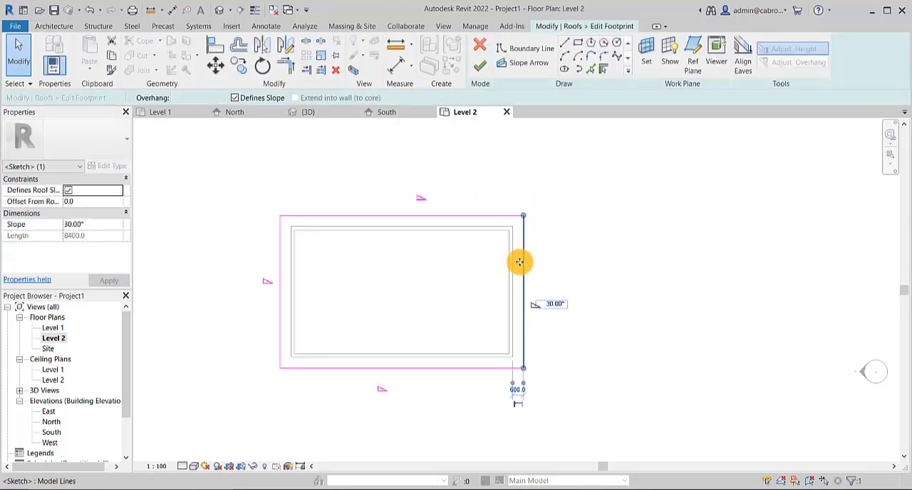
left_click(236, 98)
left_click(645, 347)
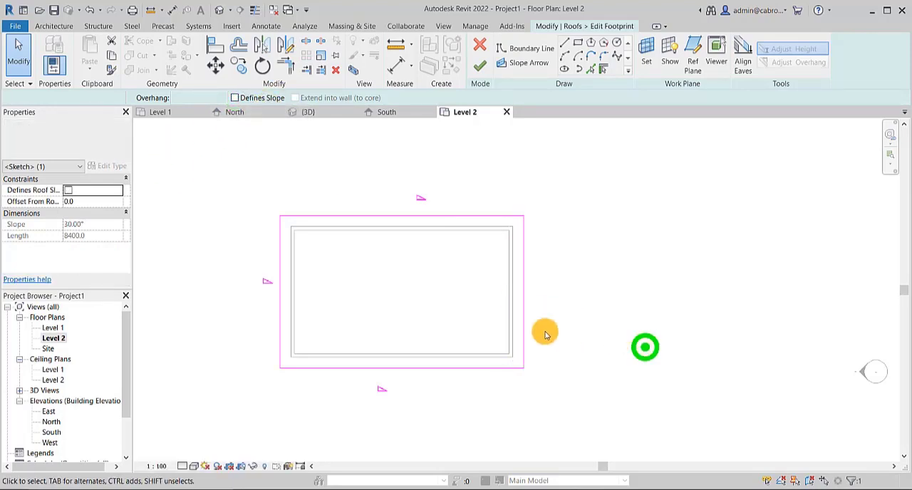
left_click(282, 307)
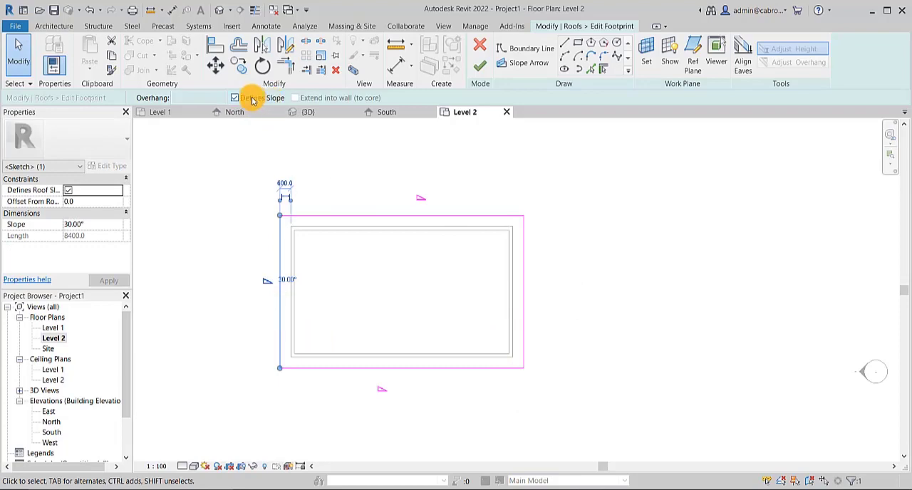
left_click(236, 98)
left_click(569, 269)
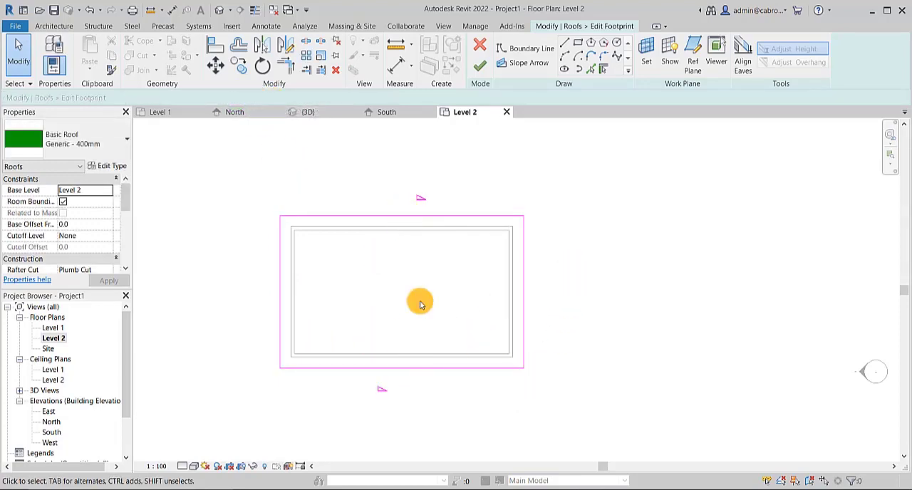
left_click(477, 71)
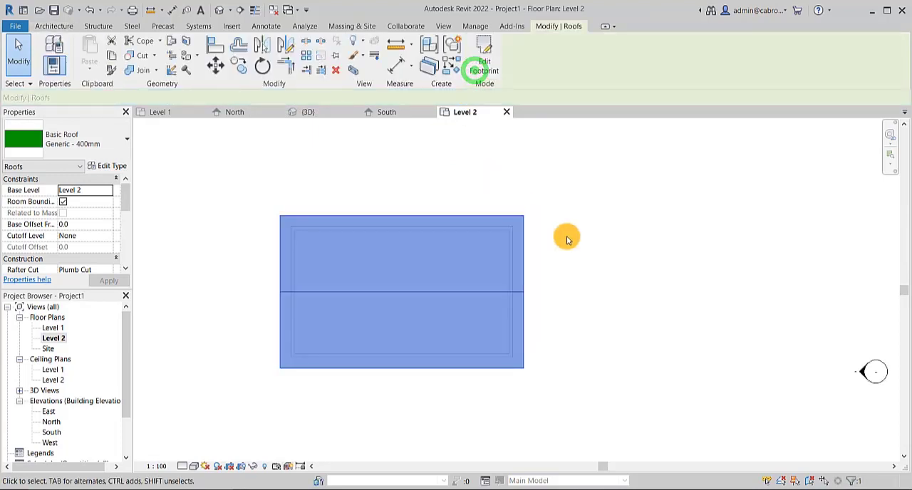
left_click(614, 248)
- Check the gable roof in the 3D view, and reopen its footprint sketch in the Level 2 plan
left_click(217, 10)
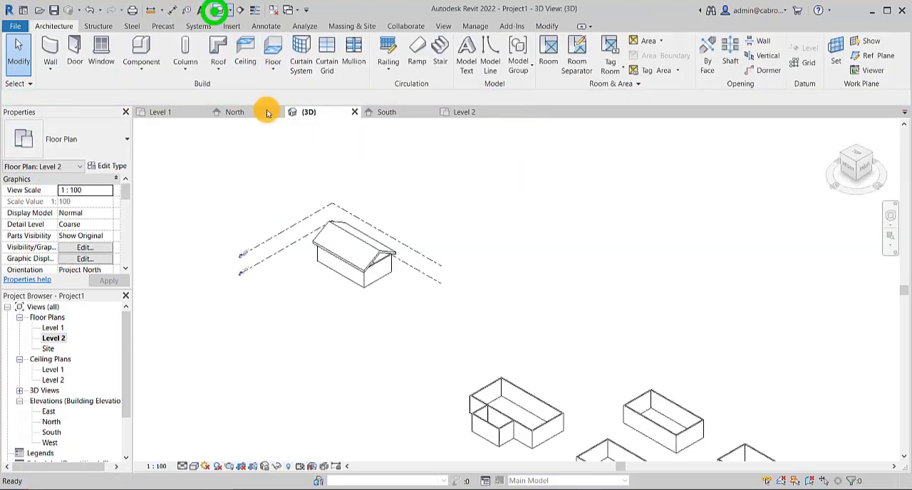
scroll(316, 240, "up", 4)
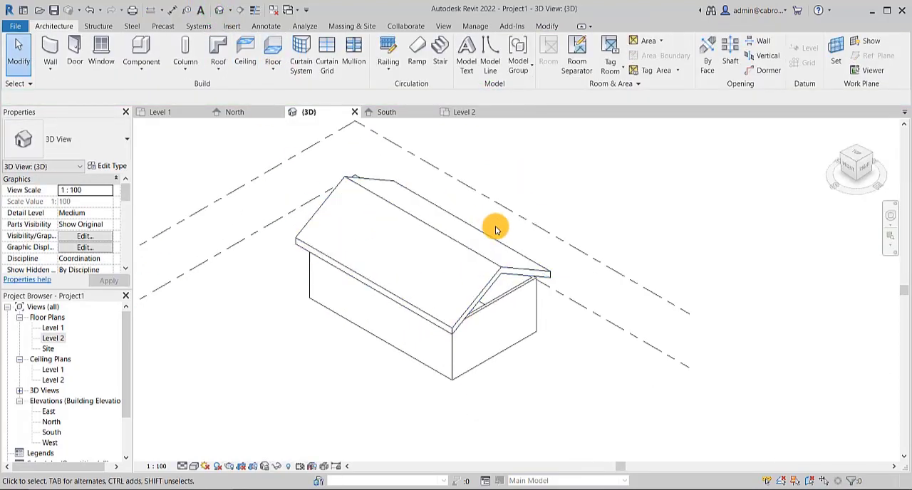
scroll(434, 223, "up", 1)
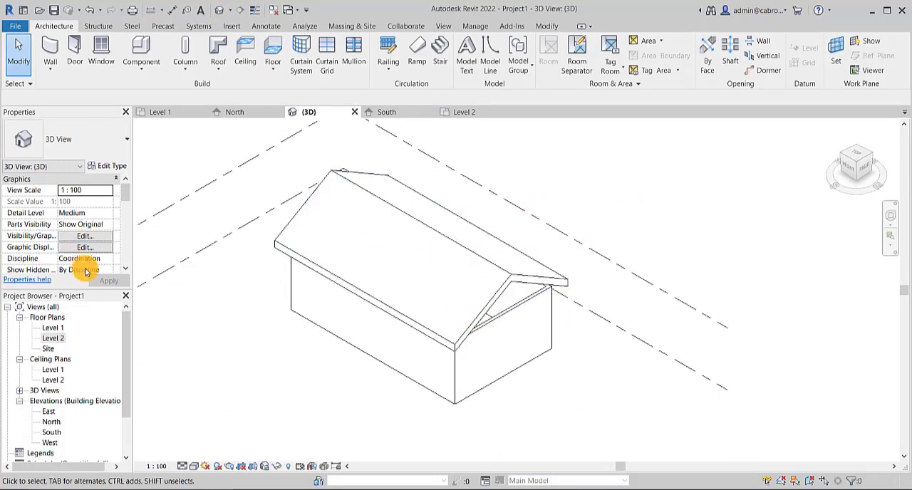
left_click(485, 265)
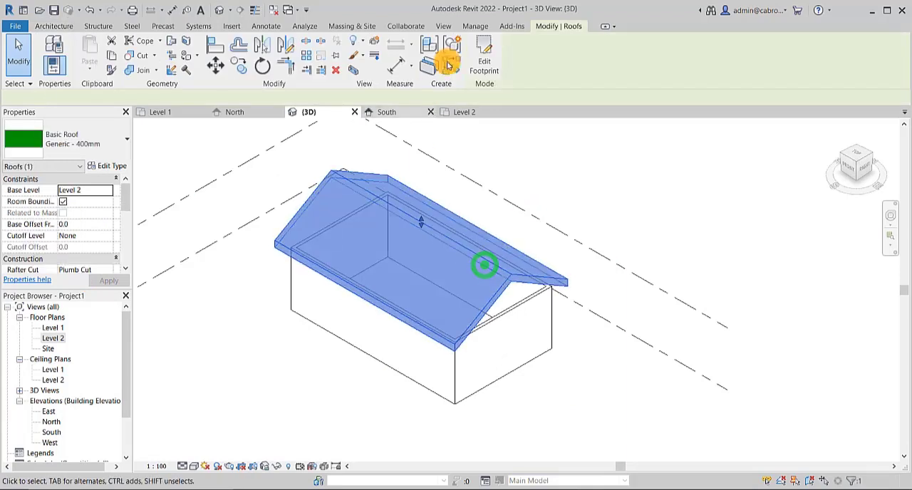
left_click(484, 60)
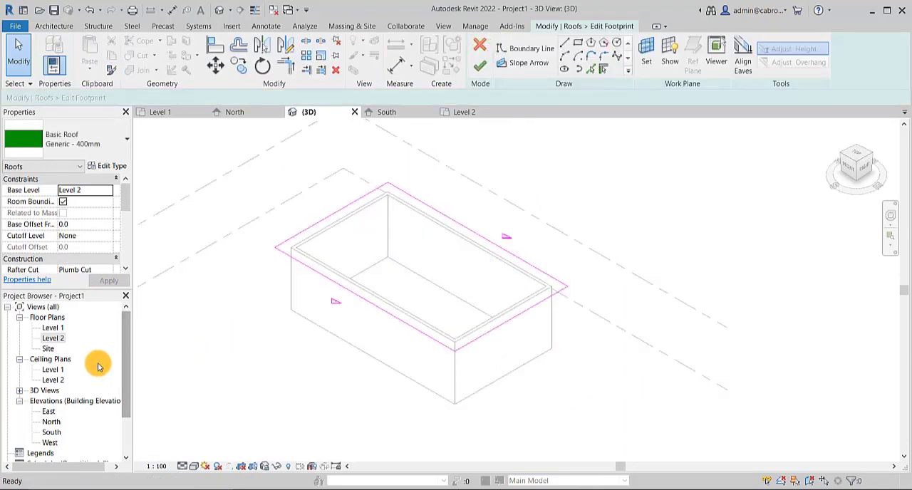
double_click(53, 338)
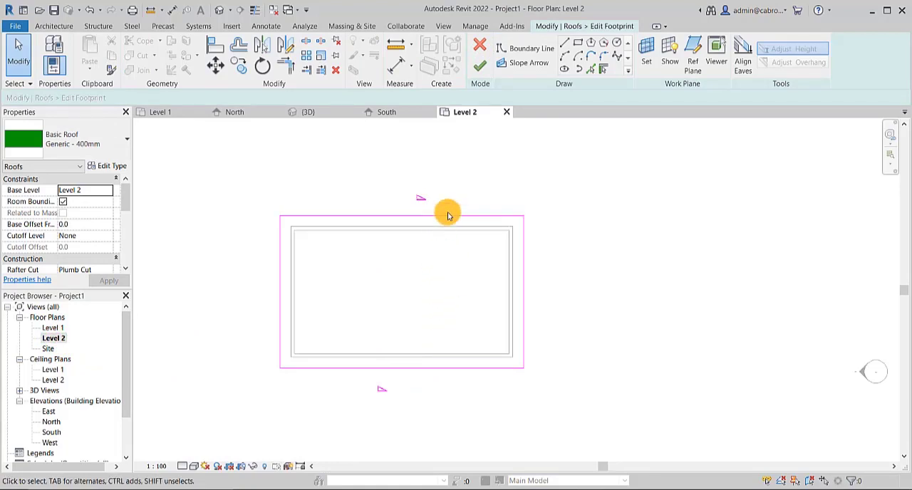
- Turn off slope definition on the bottom edge of the roof footprint and finish the sketch
left_click(447, 368)
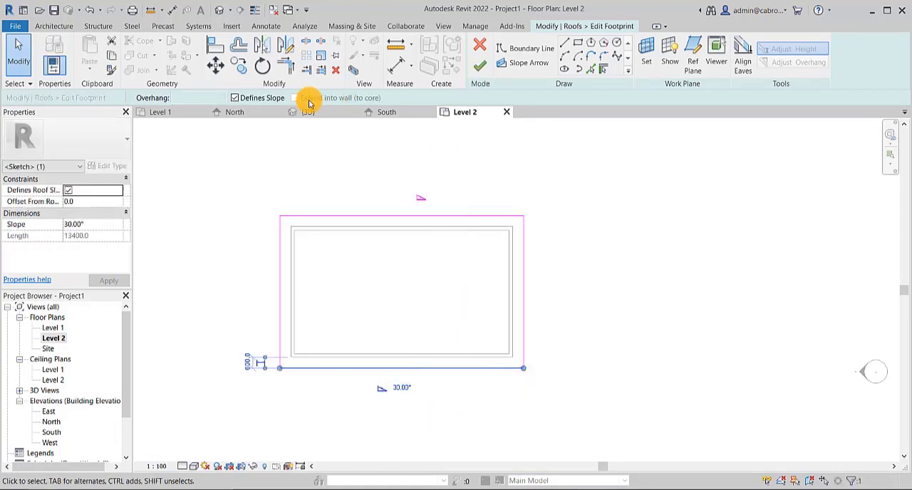
left_click(233, 102)
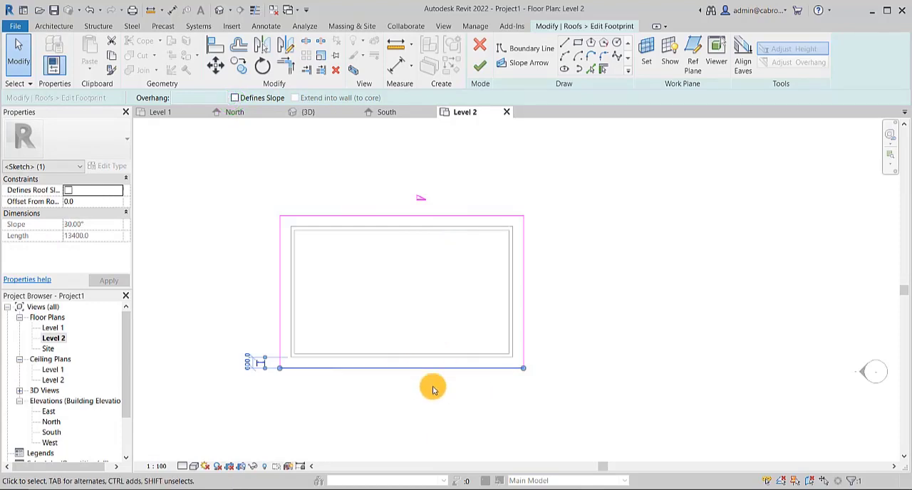
left_click(481, 65)
left_click(596, 240)
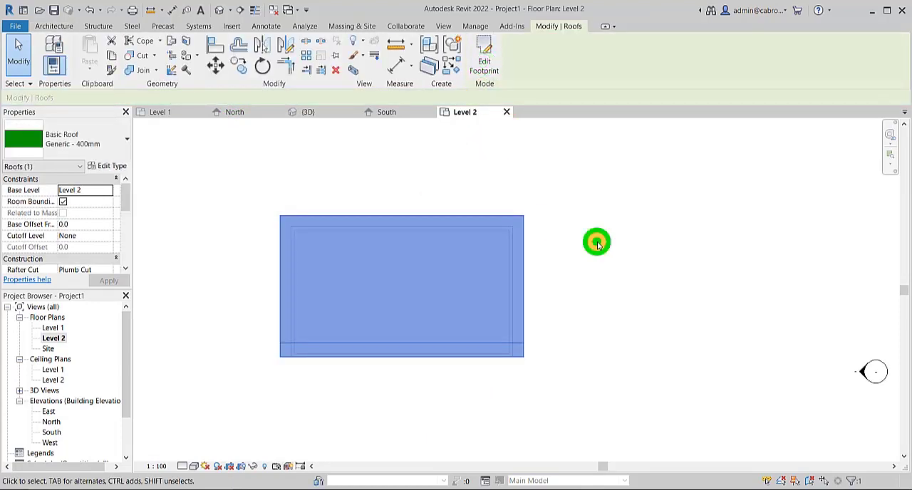
scroll(575, 294, "down", 1)
middle_click_drag(575, 294, 572, 292)
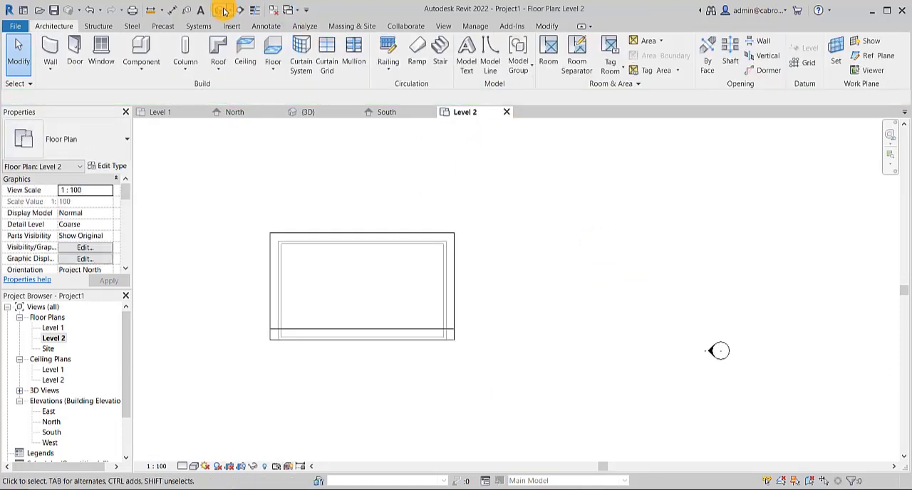
- In the 3D view, attach the tops of all four walls to the single-slope roof
left_click(222, 10)
left_click(597, 207)
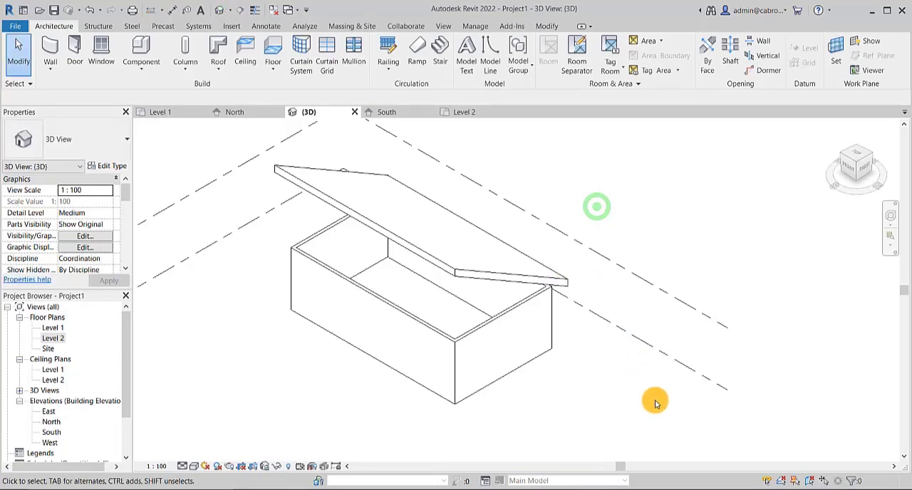
middle_click_drag(656, 403, 628, 220, "shift")
scroll(478, 219, "up", 3)
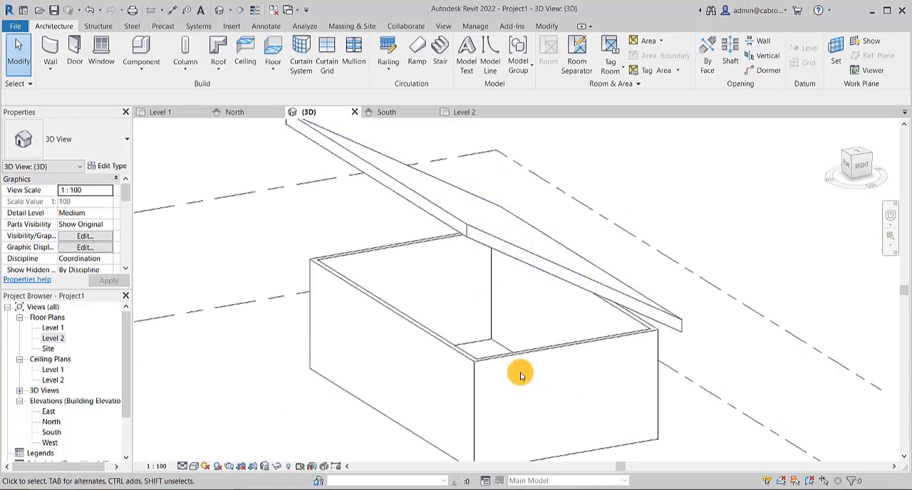
left_click(553, 354)
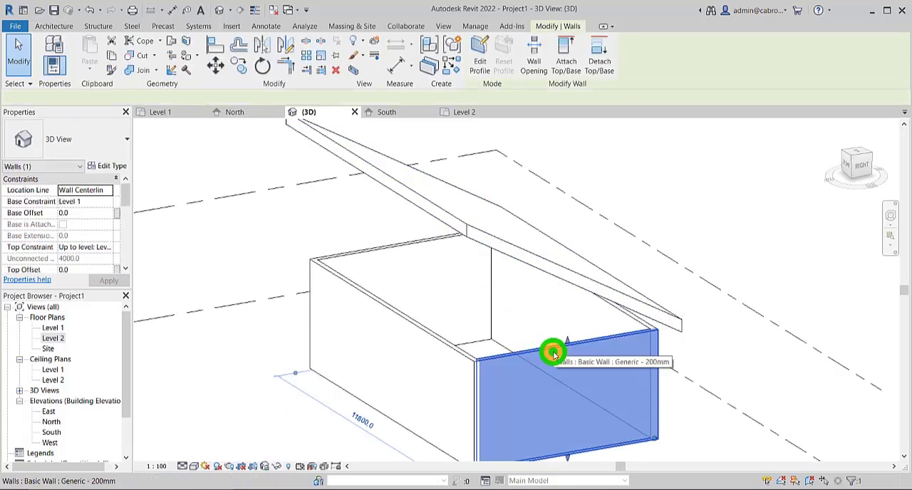
left_click(631, 318, "ctrl")
left_click(380, 251, "ctrl")
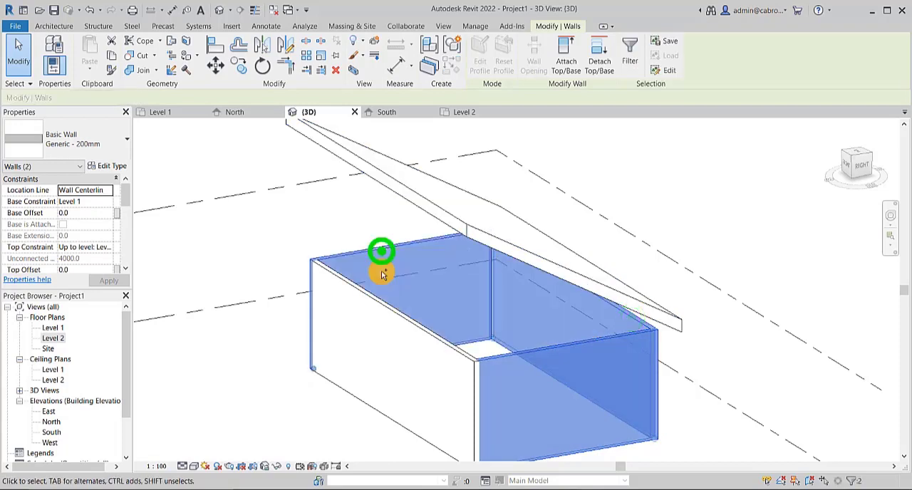
left_click(391, 312, "ctrl")
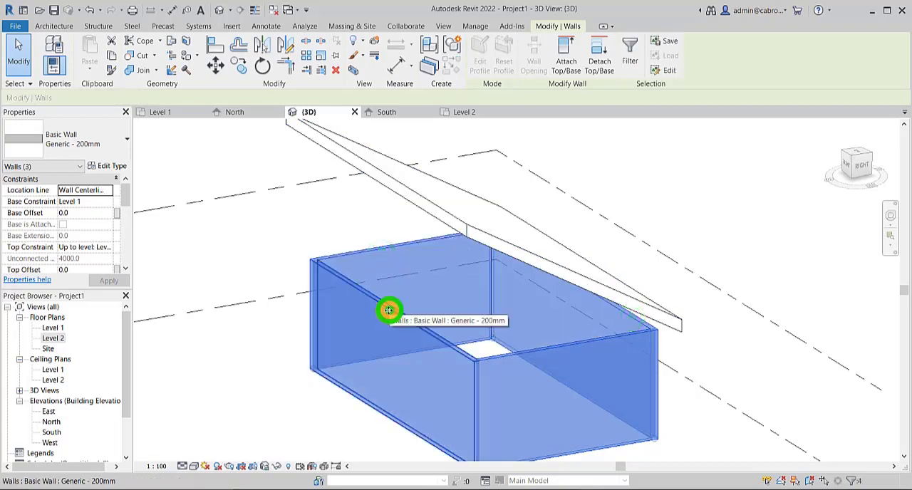
left_click(568, 66)
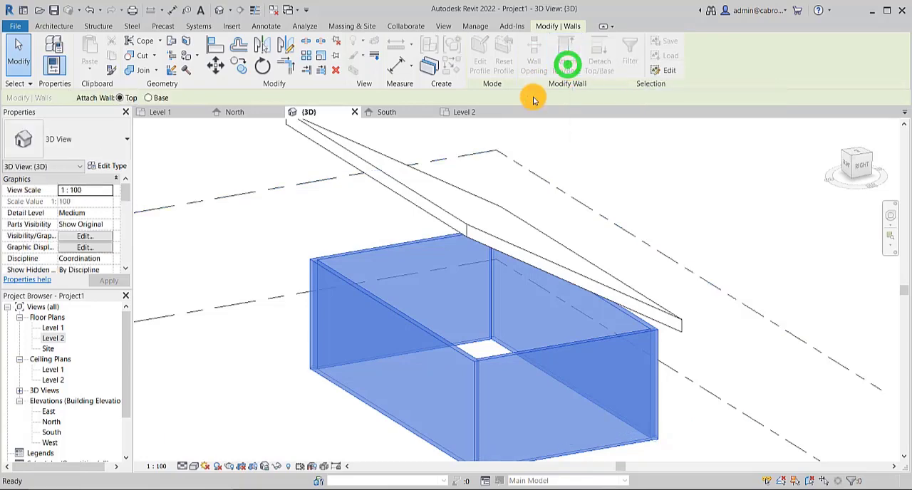
left_click(453, 223)
left_click(735, 221)
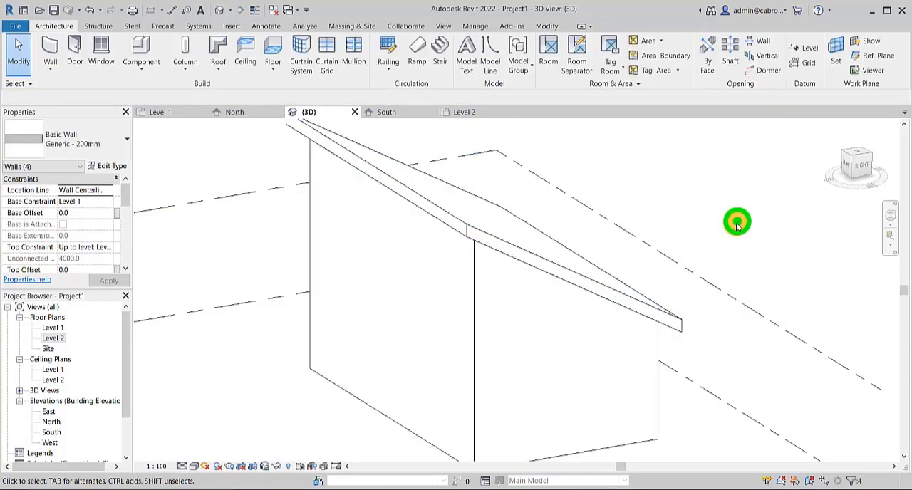
- Inspect the attached walls from different angles in 3D, and reopen the roof's footprint sketch in the Level 2 plan
middle_click_drag(516, 290, 511, 311, "shift")
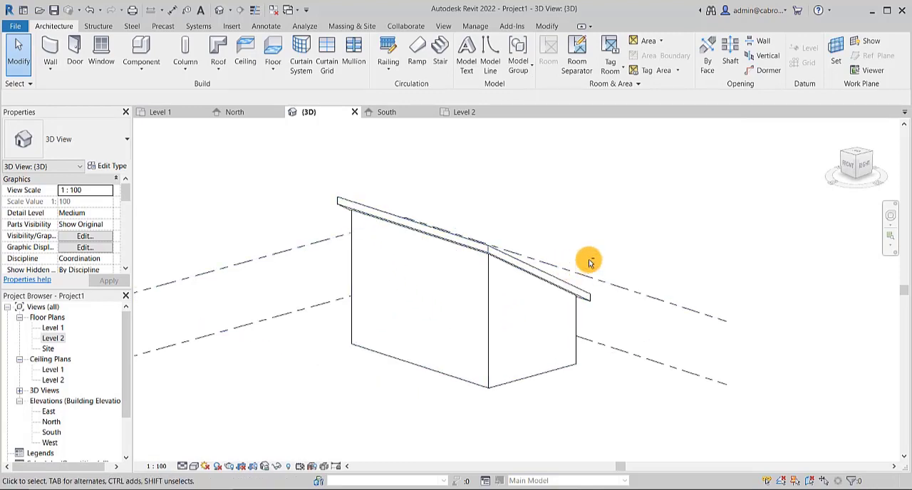
mouse_move(589, 259)
middle_mouse_down("shift")
mouse_move(611, 254)
mouse_move(602, 254)
middle_mouse_up("shift")
middle_click_drag(670, 232, 530, 339, "shift")
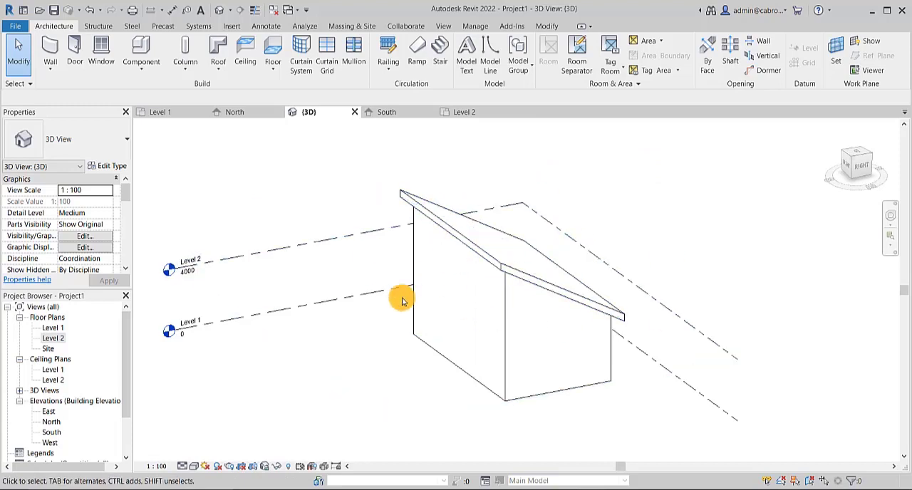
left_click(448, 220)
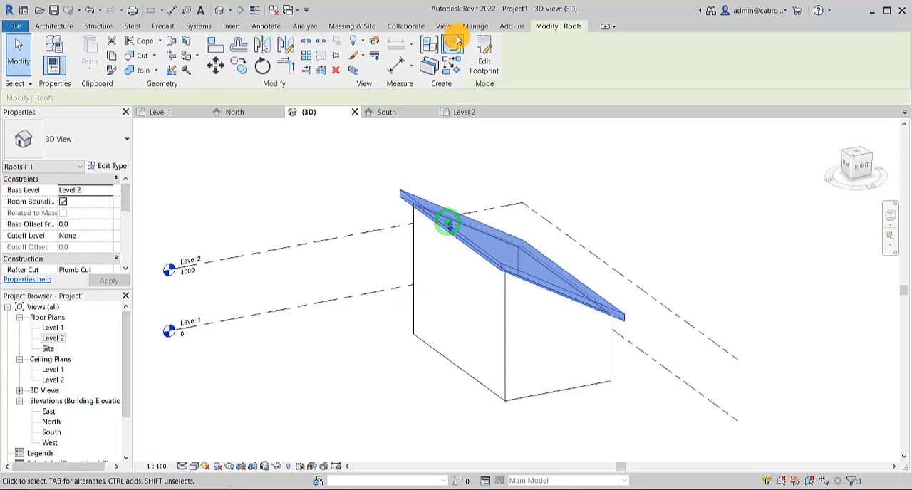
left_click(495, 64)
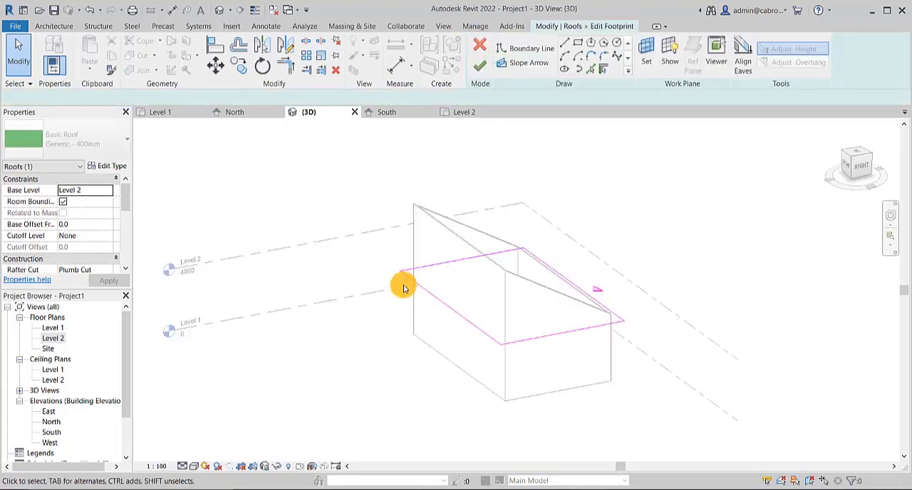
double_click(61, 338)
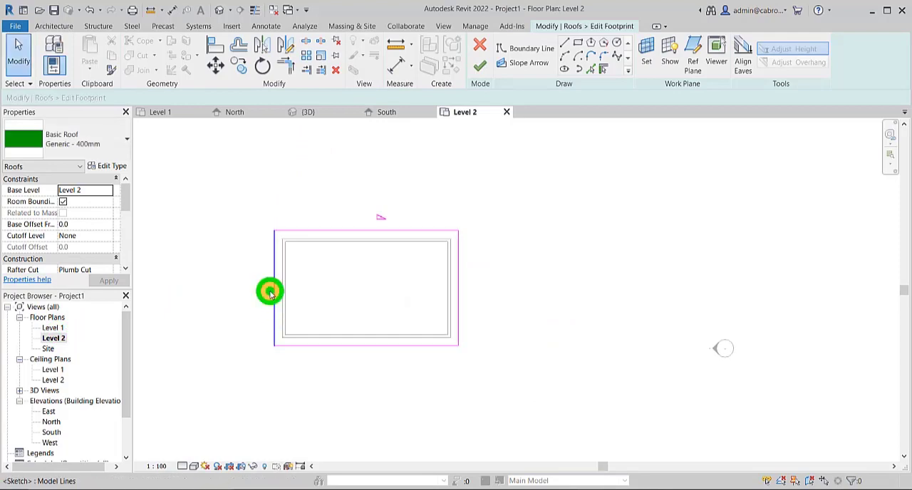
- Make the left, bottom and right footprint edges define slope again and finish the roof
left_click(270, 292)
left_click(370, 347)
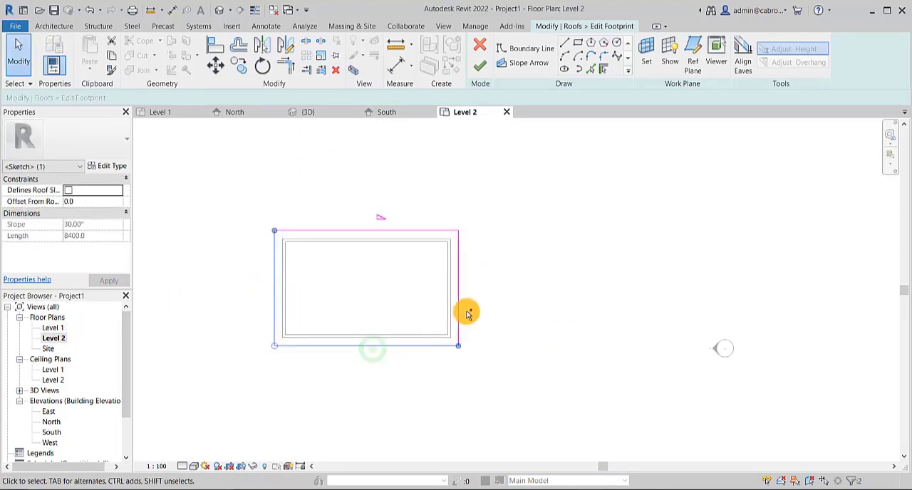
left_click(464, 312, "ctrl")
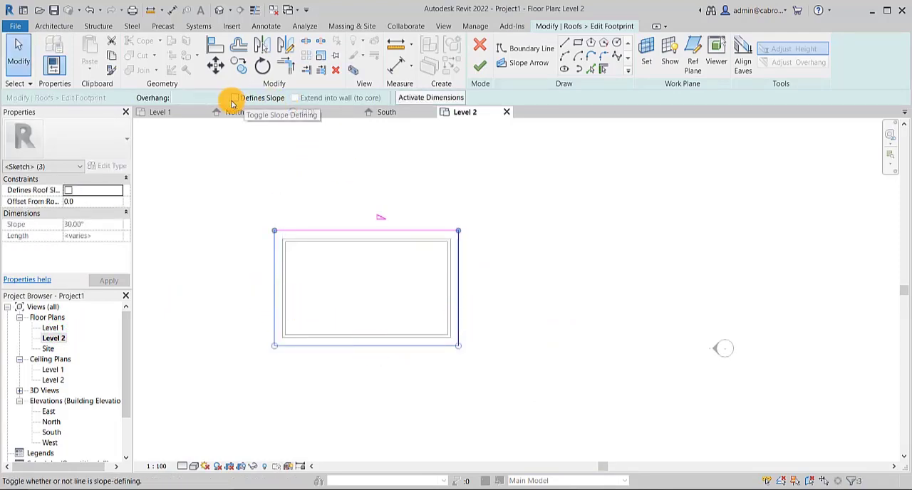
left_click(476, 69)
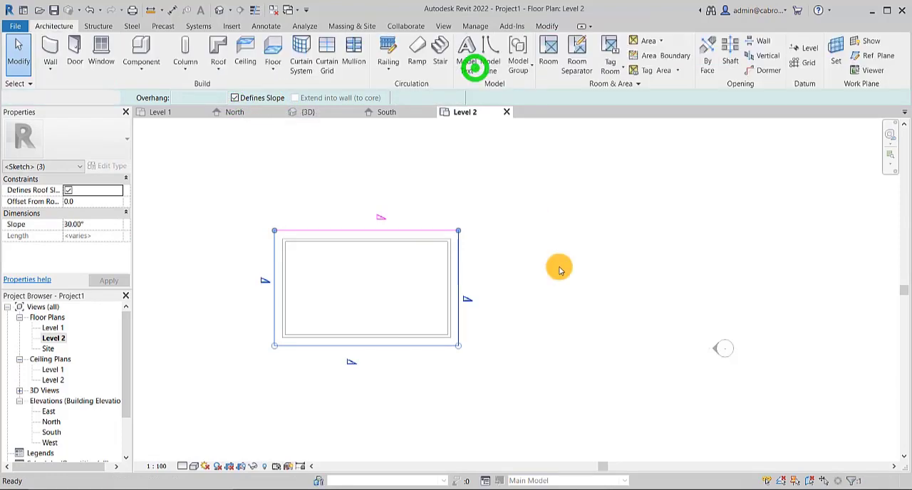
left_click(559, 250)
- Look over the other wall layouts beside the finished hip roof in the Level 2 plan
scroll(324, 258, "down", 2)
scroll(325, 260, "down", 2)
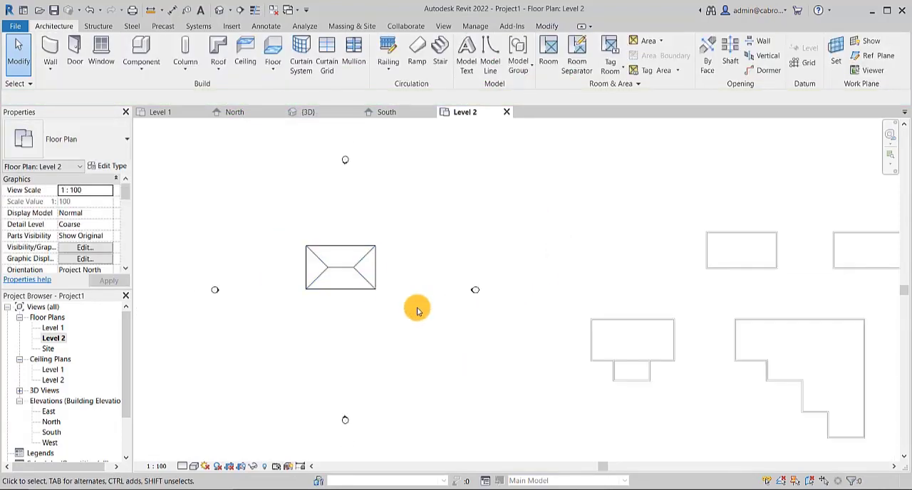
middle_click_drag(381, 305, 299, 299)
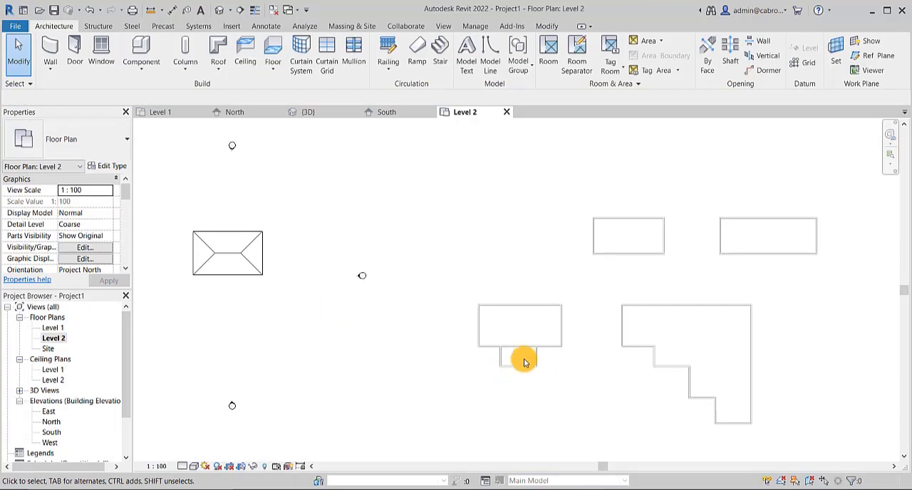
scroll(531, 356, "up", 3)
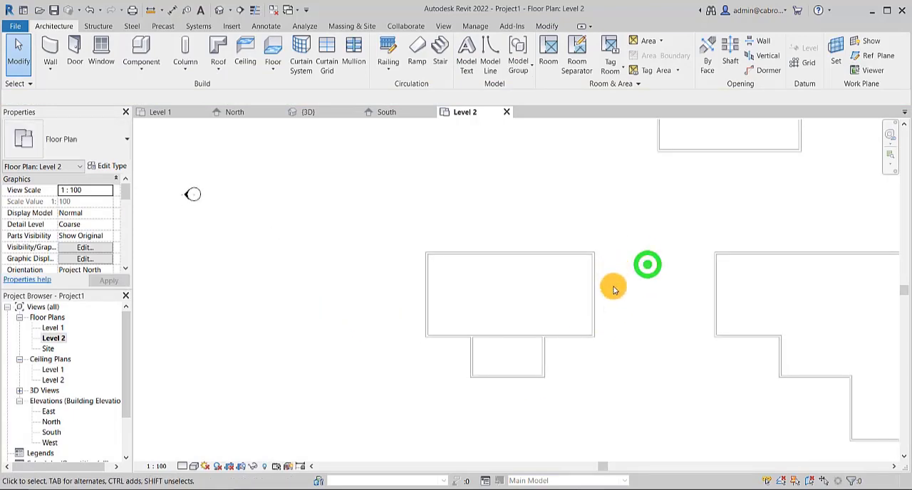
scroll(614, 288, "down", 2)
mouse_move(491, 366)
middle_mouse_down()
mouse_move(482, 352)
mouse_move(506, 362)
middle_mouse_up()
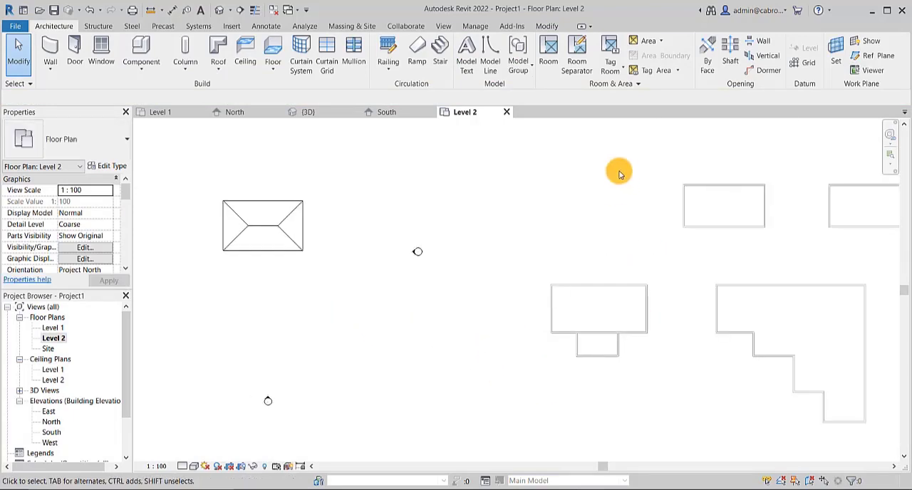
middle_click_drag(493, 245, 427, 235)
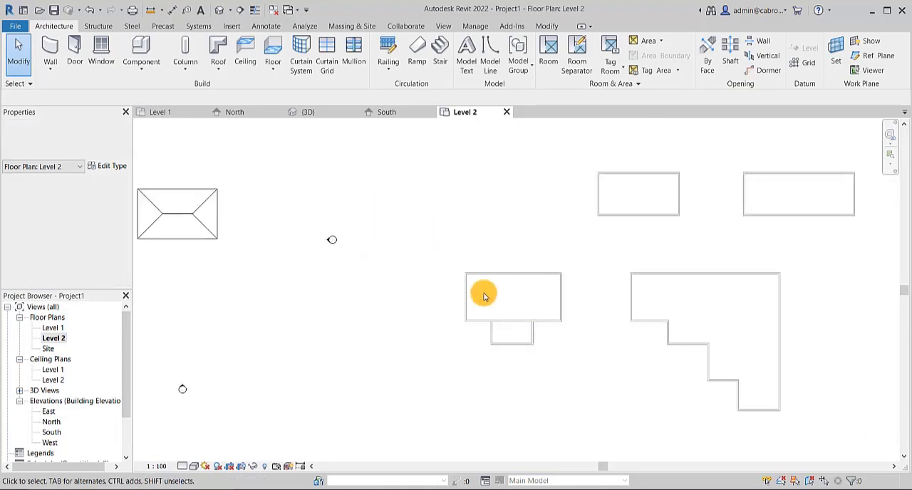
- Start a roof by footprint and add slope-defining boundary lines offset 600 mm outside the T-shaped building's main top, right and bottom walls
scroll(527, 314, "up", 3)
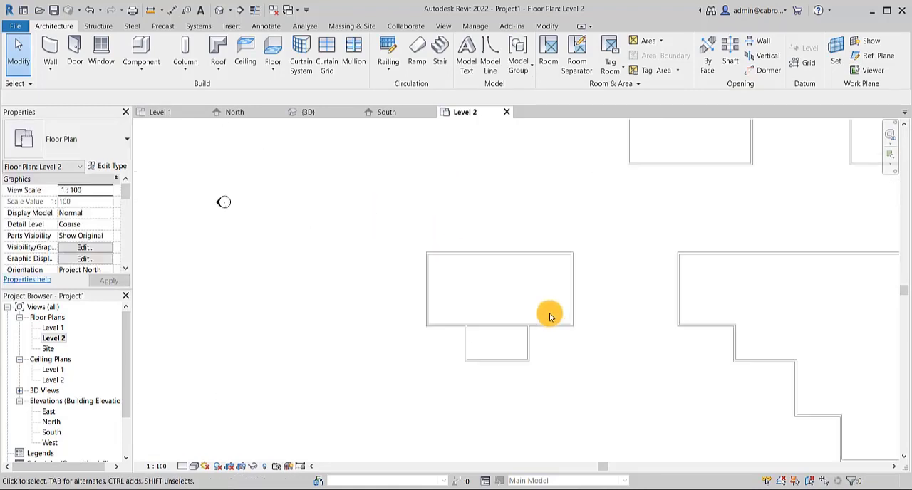
middle_click_drag(548, 313, 560, 328)
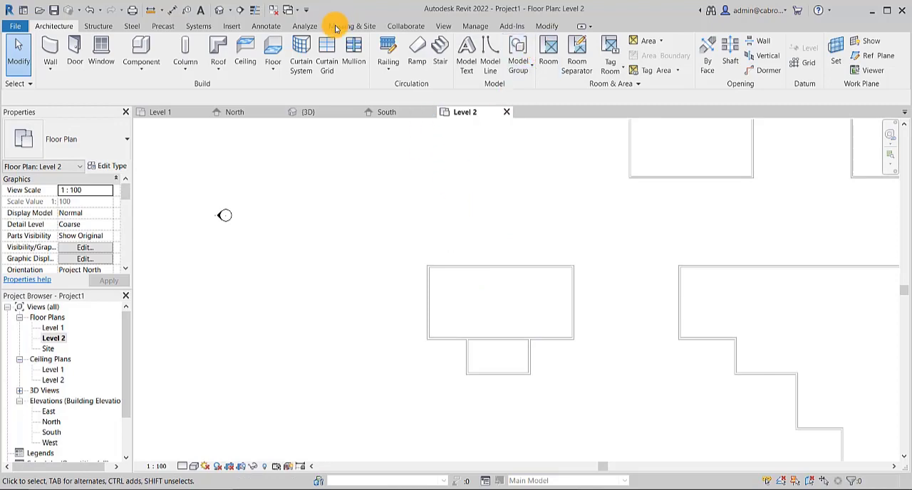
left_click(219, 67)
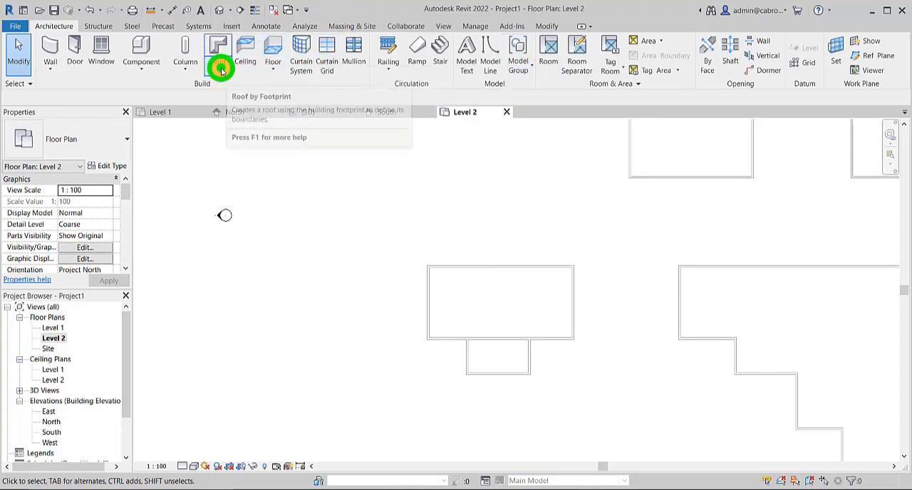
left_click(249, 90)
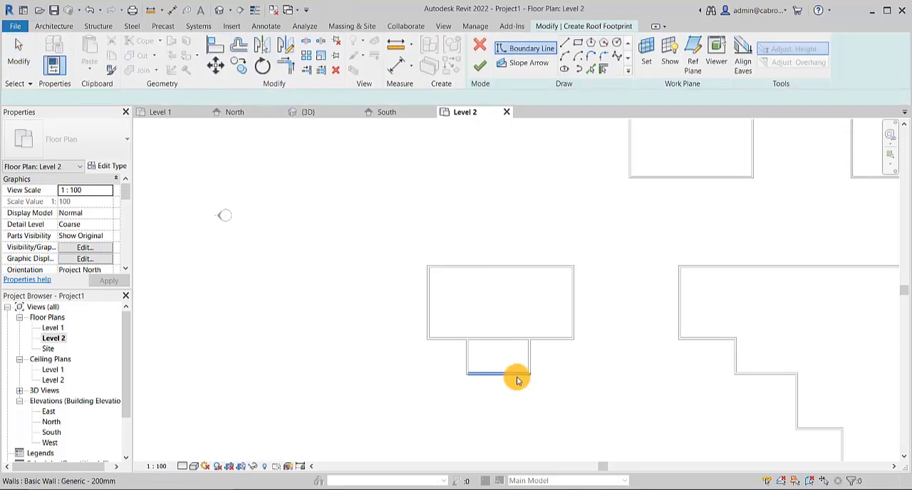
middle_click_drag(515, 378, 498, 368)
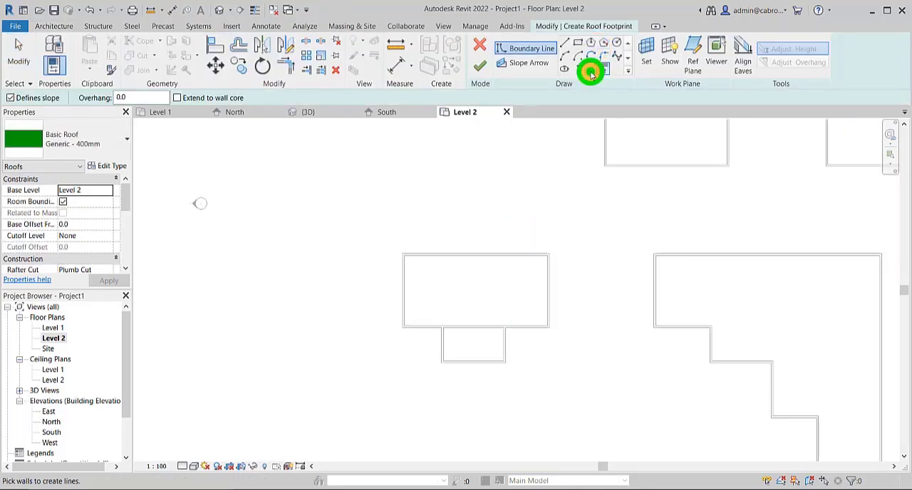
left_click(590, 70)
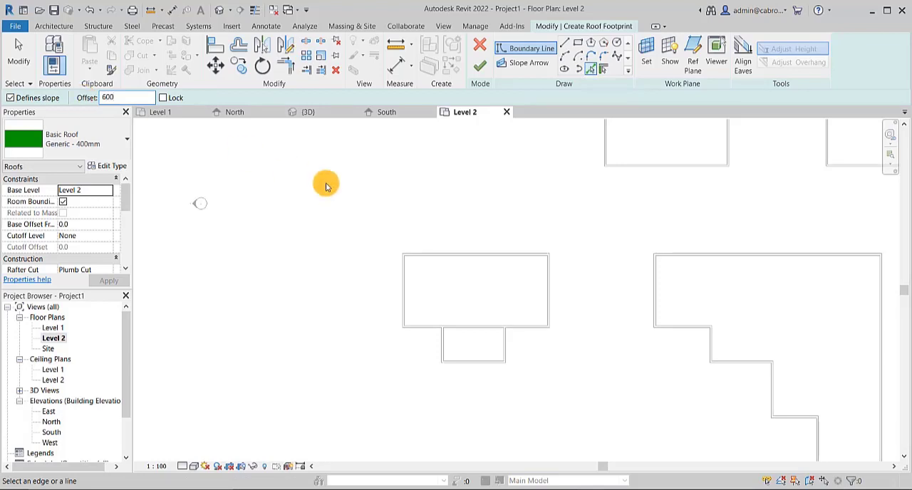
left_click(510, 253)
left_click(548, 283)
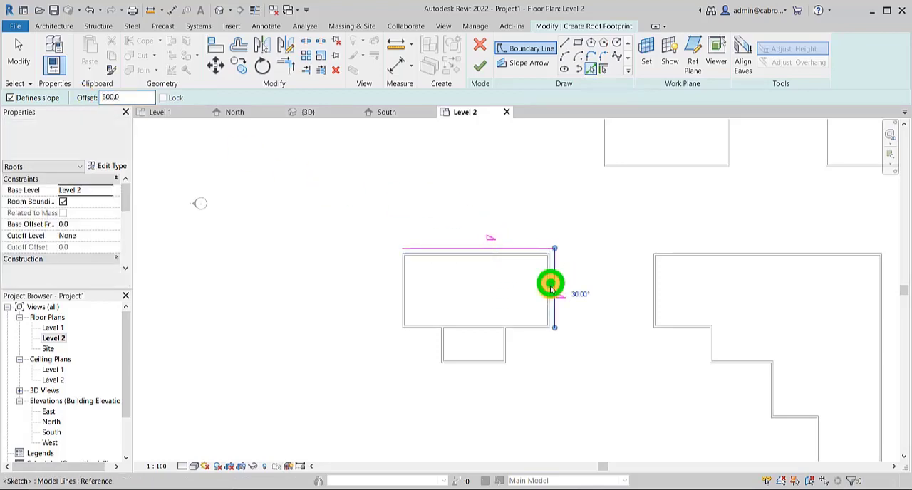
left_click(529, 332)
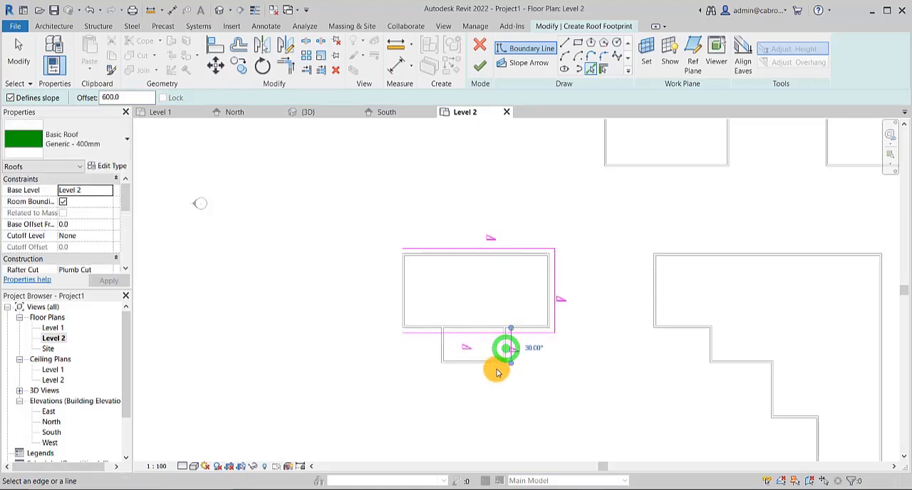
- Add boundary lines offset 600 mm outside the small projection's walls and the main block's left wall
left_click(495, 368)
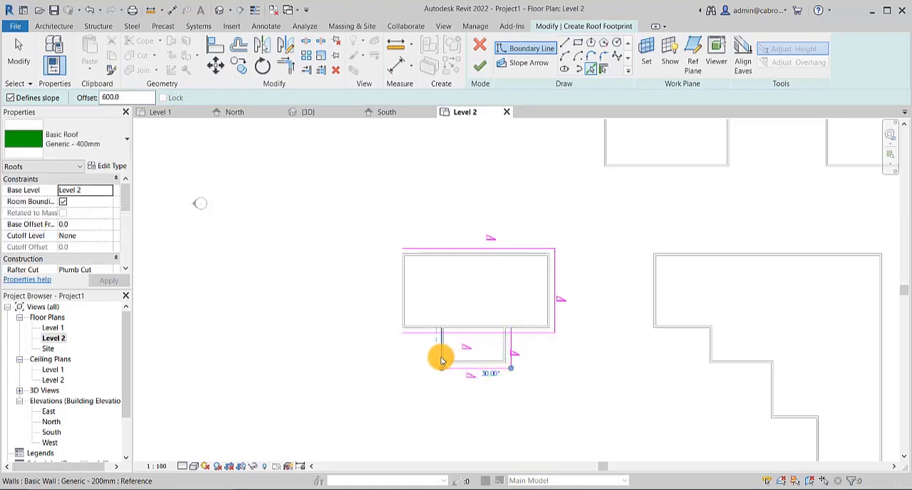
left_click(440, 357)
left_click(400, 312)
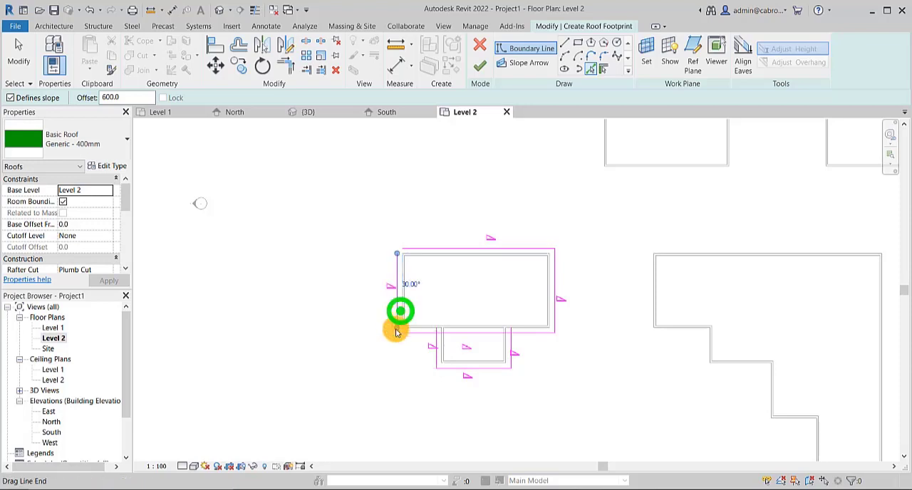
scroll(415, 280, "up", 1)
middle_click_drag(500, 295, 453, 262)
scroll(453, 261, "up", 1)
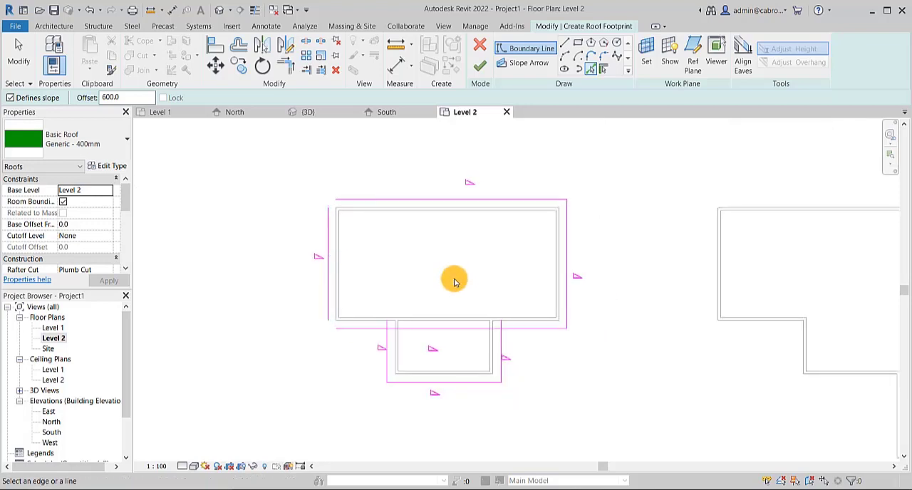
key("Escape")
key("Escape")
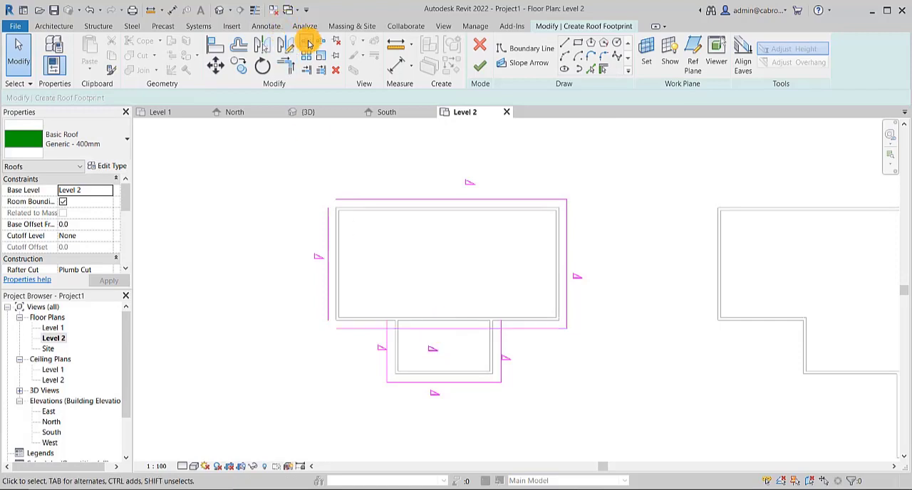
- Split the main block's bottom boundary line within the projection and trim both halves to the projection's side lines
left_click(307, 43)
left_click(441, 330)
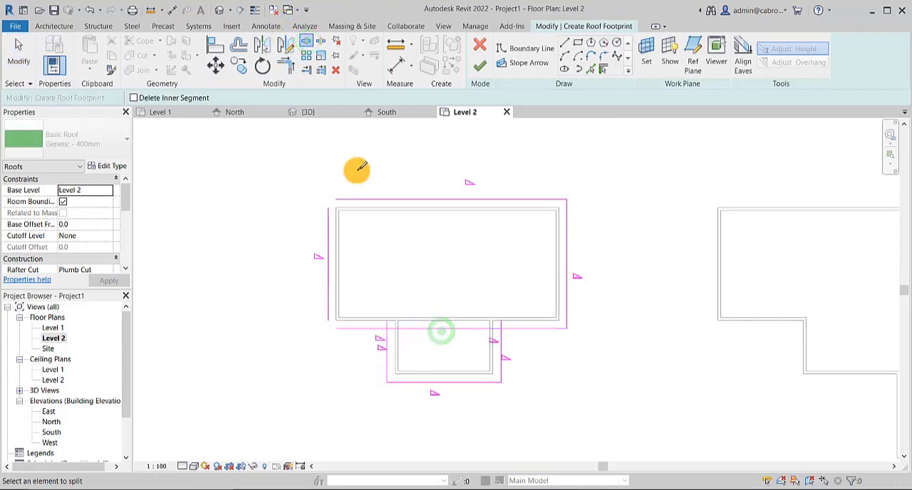
left_click(284, 65)
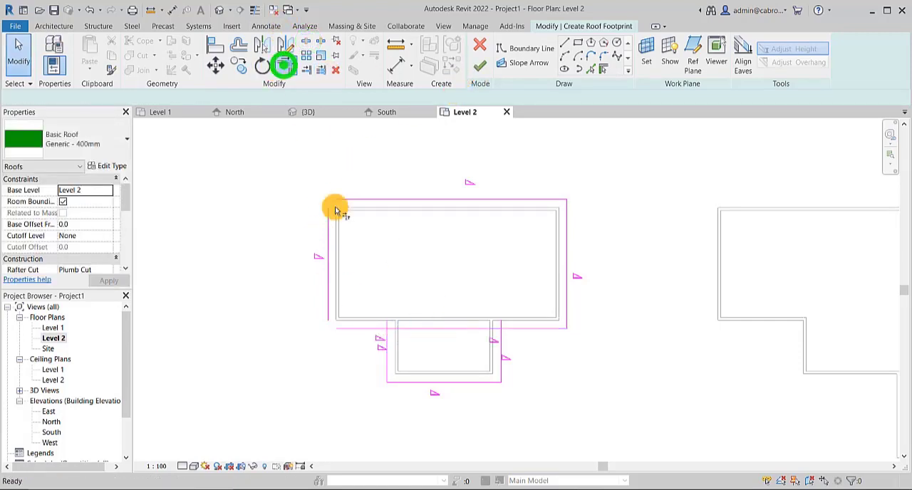
left_click(365, 330)
left_click(385, 355)
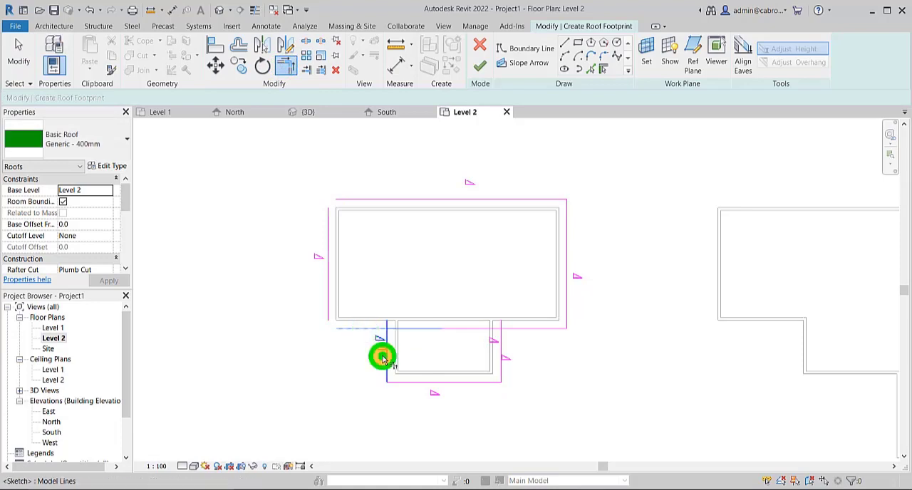
left_click(513, 330)
left_click(499, 338)
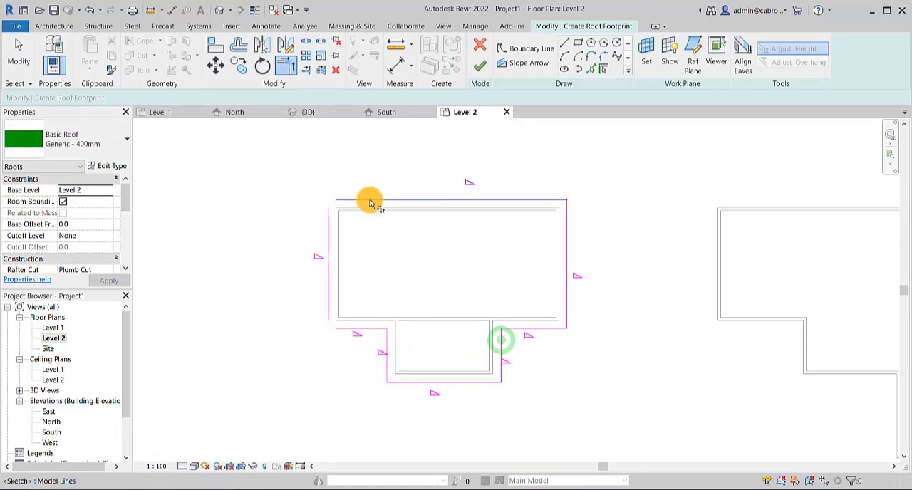
- Trim the boundary lines into closed corners at the left edge of the main block and finish the roof
left_click(369, 200)
left_click(323, 226)
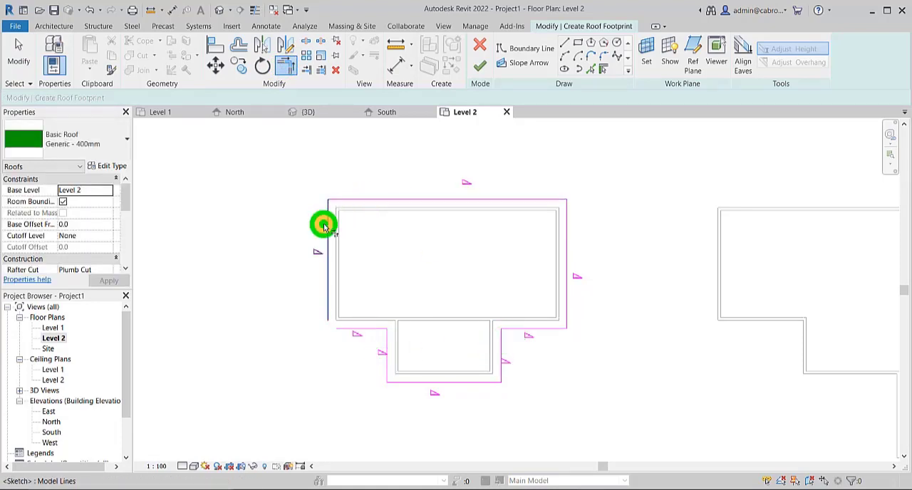
left_click(340, 330)
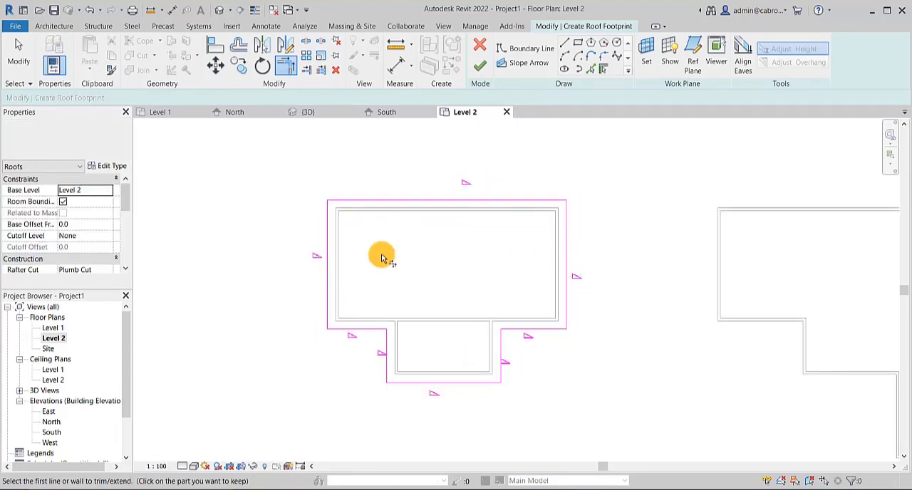
middle_click_drag(435, 322, 417, 320)
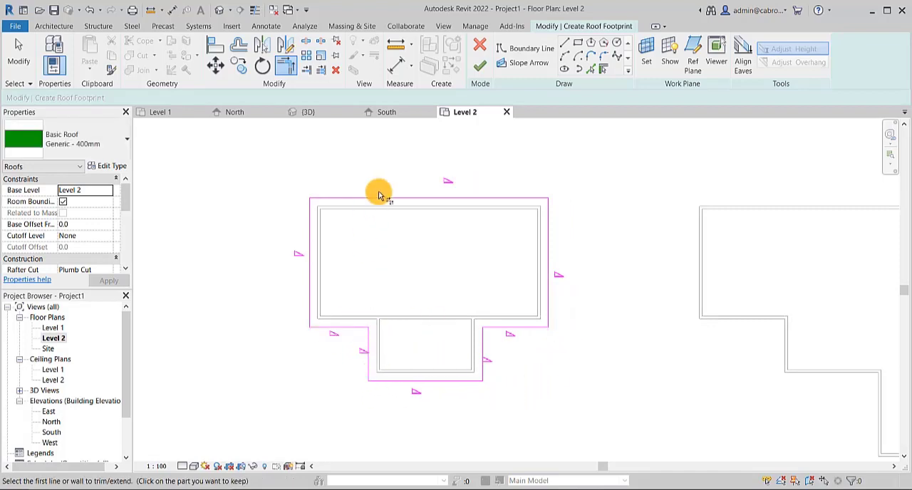
left_click(482, 68)
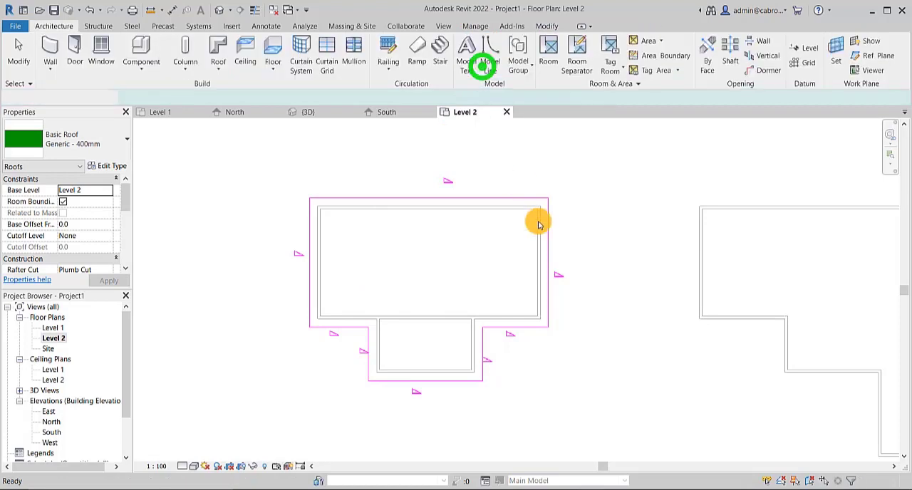
- Edit the T-shaped roof's footprint so the projection's bottom edge no longer defines slope, and finish the roof
left_click(616, 283)
scroll(531, 240, "up", 1)
left_click(464, 258)
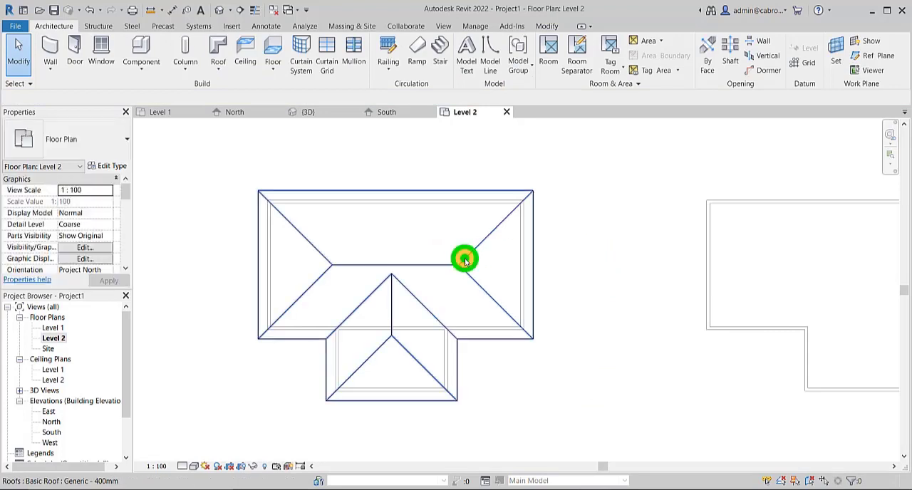
left_click(489, 65)
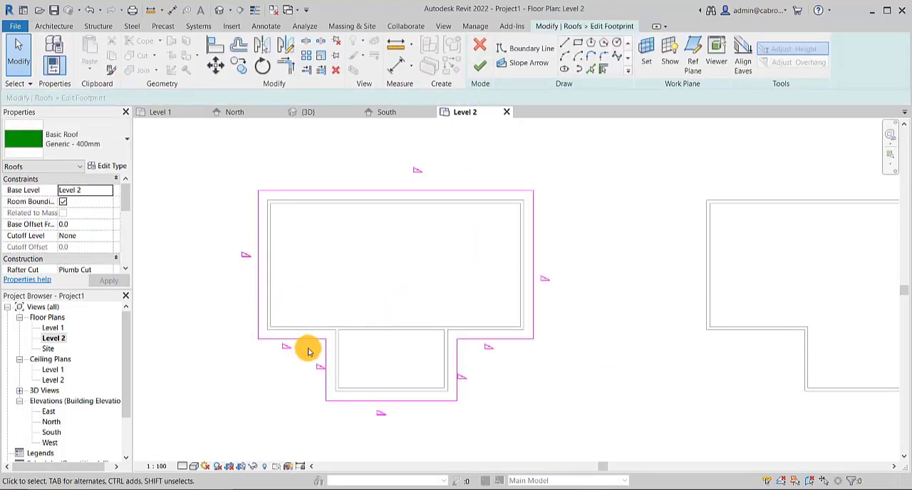
left_click(326, 365)
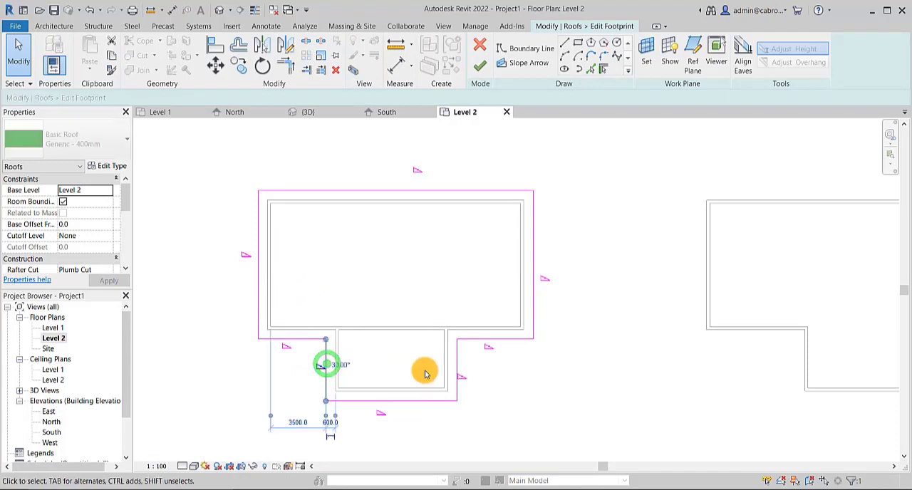
left_click(491, 390)
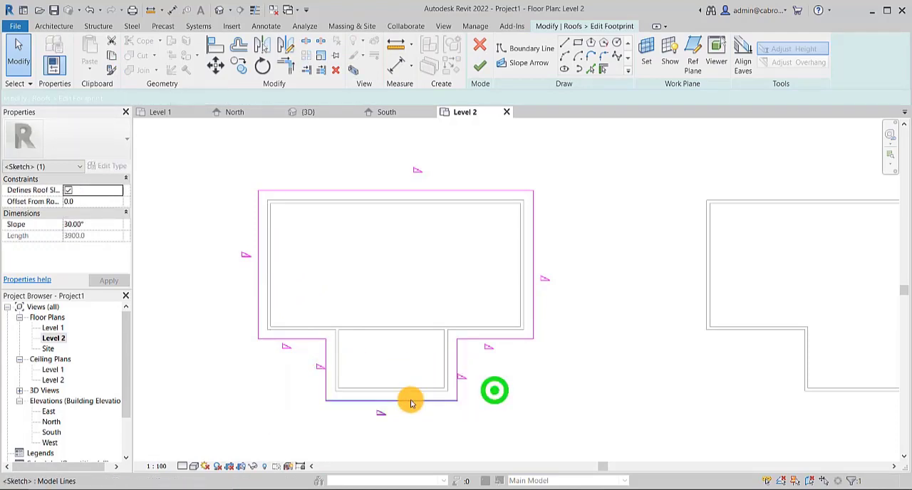
left_click(408, 400)
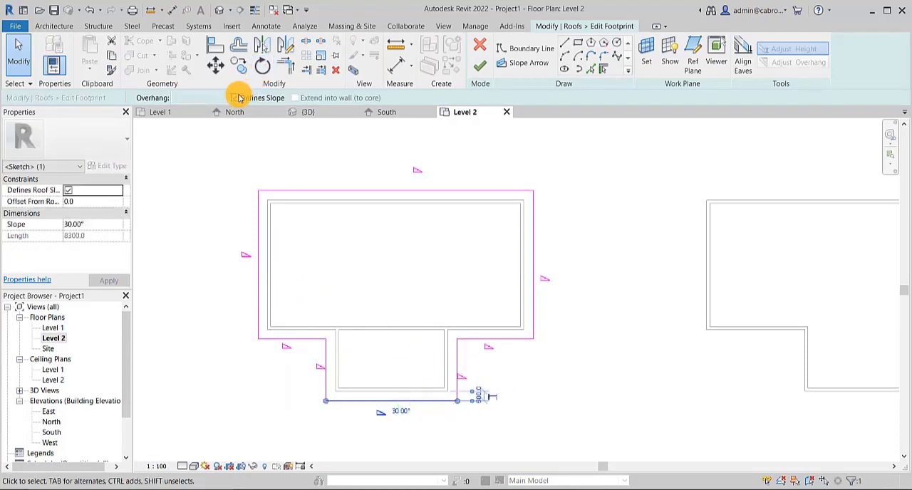
left_click(235, 98)
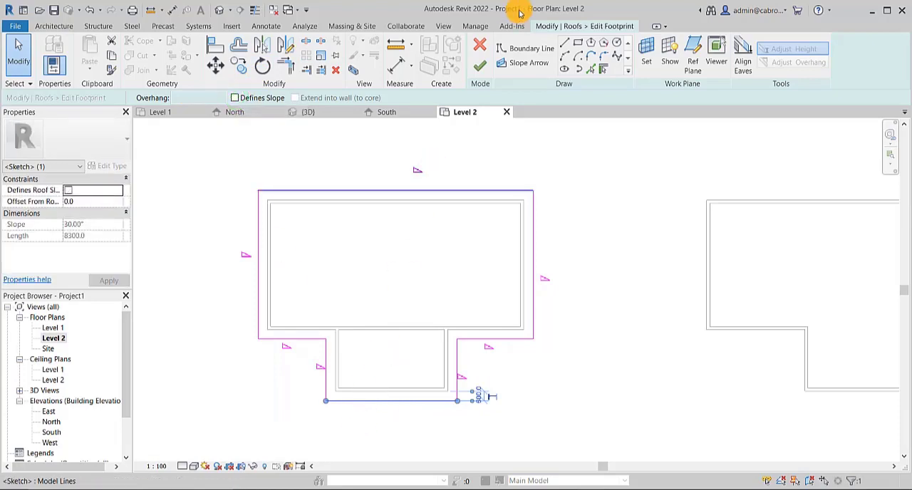
left_click(479, 69)
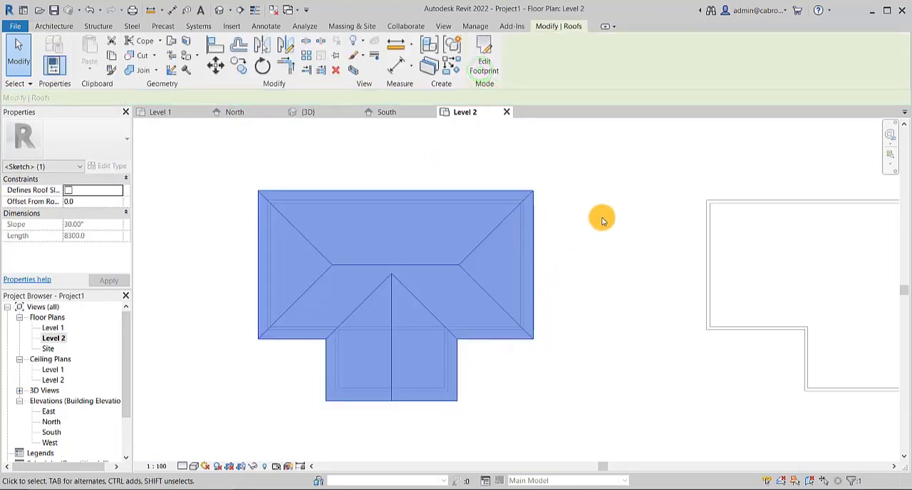
left_click(603, 216)
- Start a footprint roof over the stepped layout and add slope-defining boundary lines 600 mm outside its top, right and bottom walls
scroll(410, 310, "down", 3)
scroll(409, 307, "down", 1)
middle_click_drag(491, 297, 370, 285)
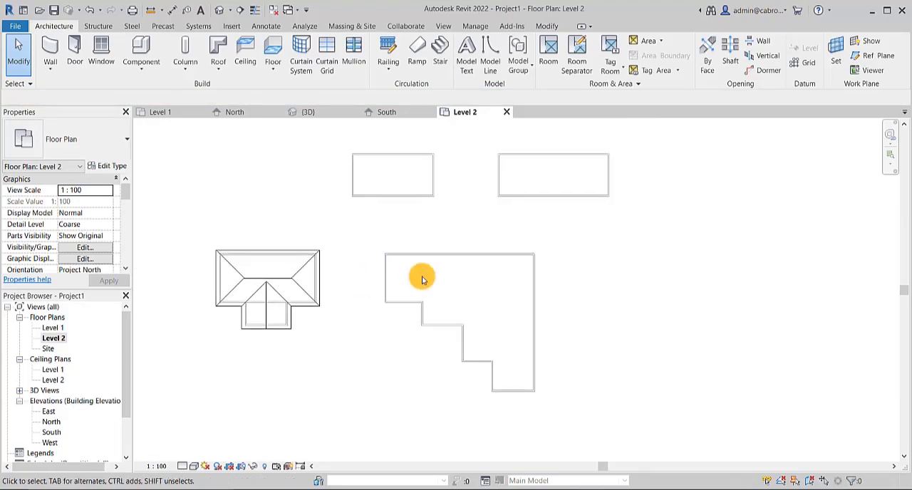
scroll(456, 303, "up", 1)
scroll(491, 321, "up", 1)
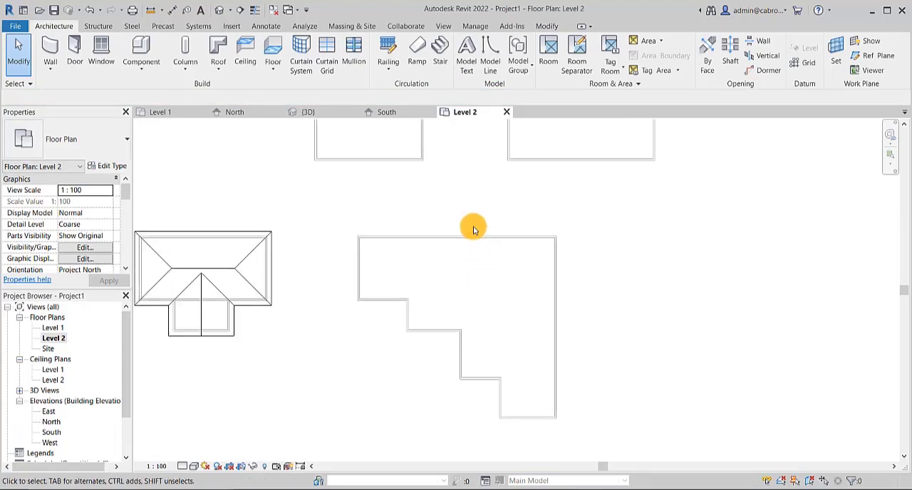
middle_click_drag(474, 228, 469, 216)
scroll(435, 227, "up", 1)
middle_click_drag(453, 275, 452, 263)
left_click(453, 201)
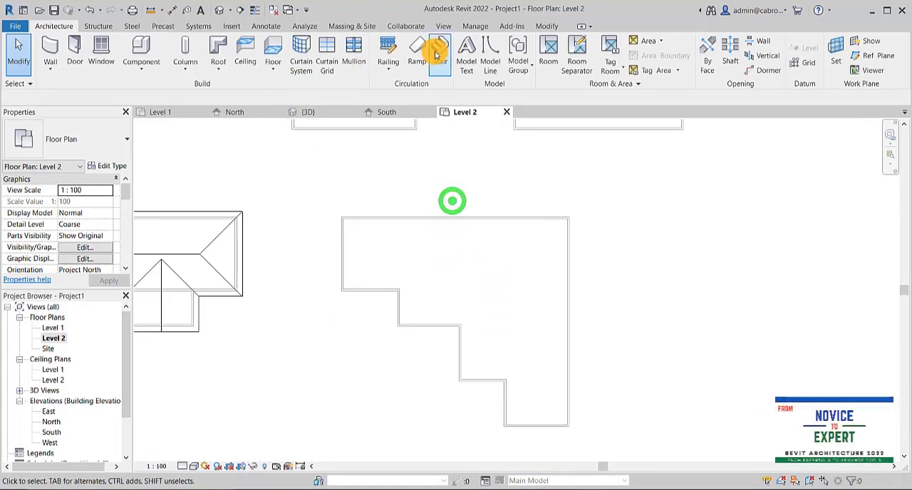
left_click(227, 72)
left_click(242, 91)
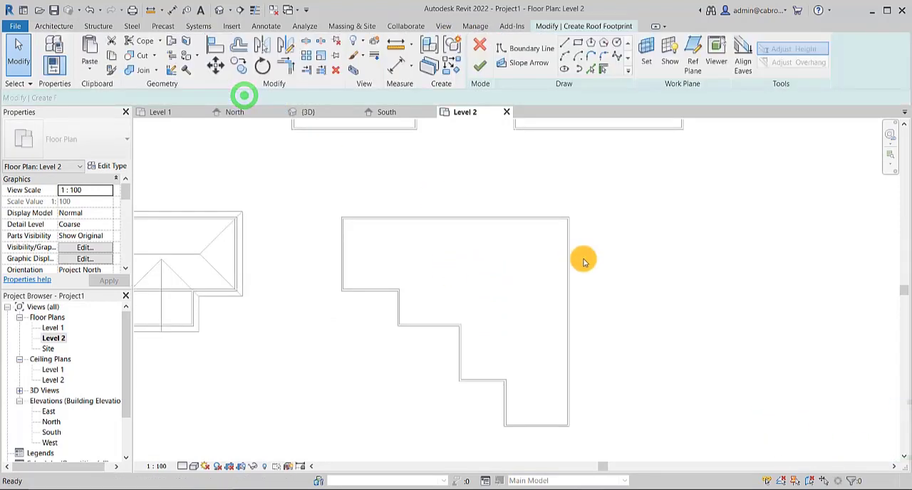
left_click(593, 69)
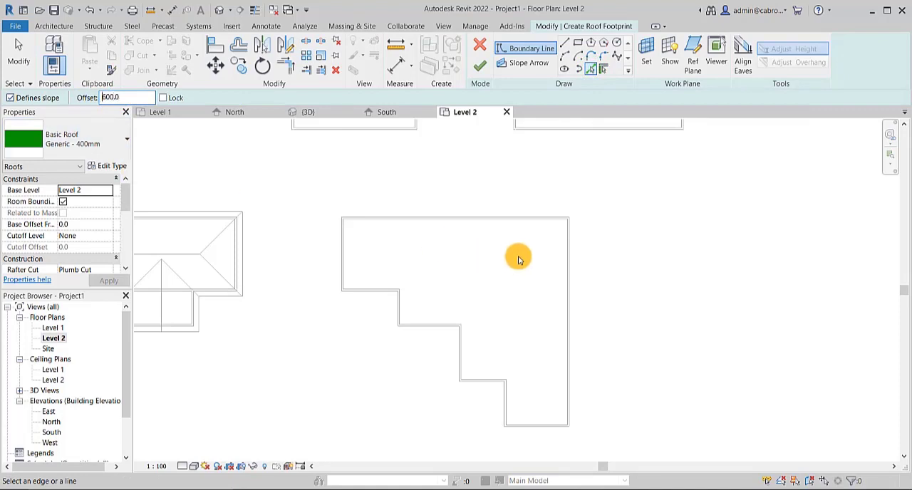
left_click(501, 216)
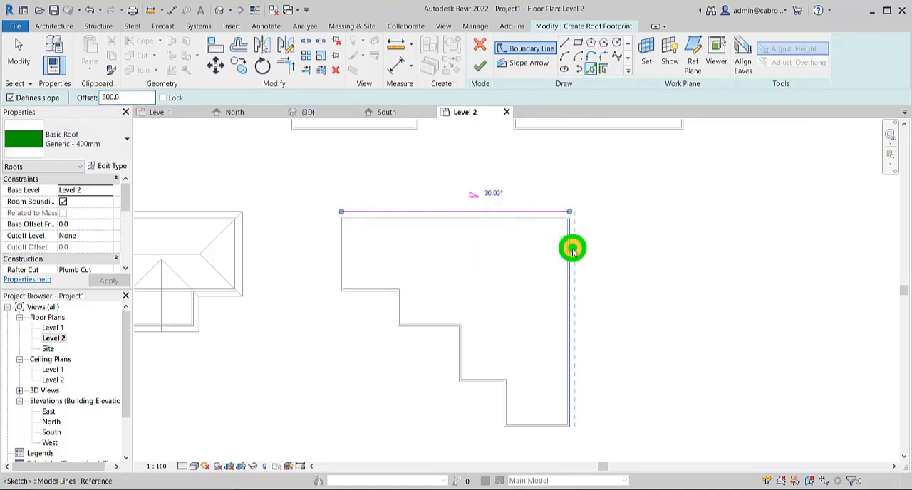
left_click(572, 249)
left_click(555, 431)
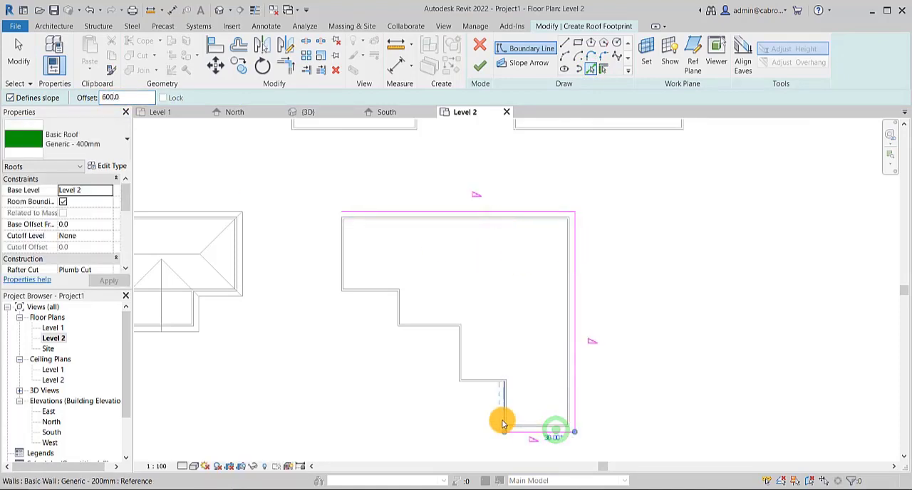
- Add slope-defining boundary lines 600 mm outside all the stepped walls and the left wall, and finish the roof
left_click(499, 421)
left_click(476, 385)
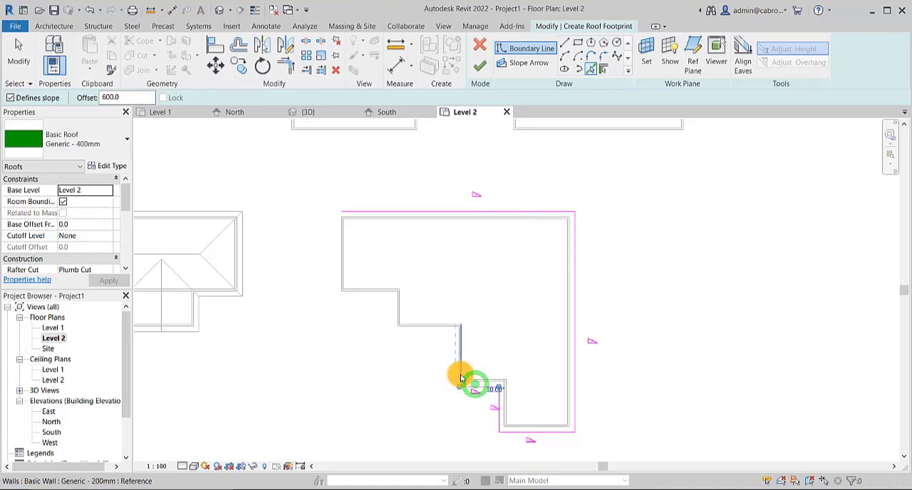
left_click(457, 376)
left_click(434, 330)
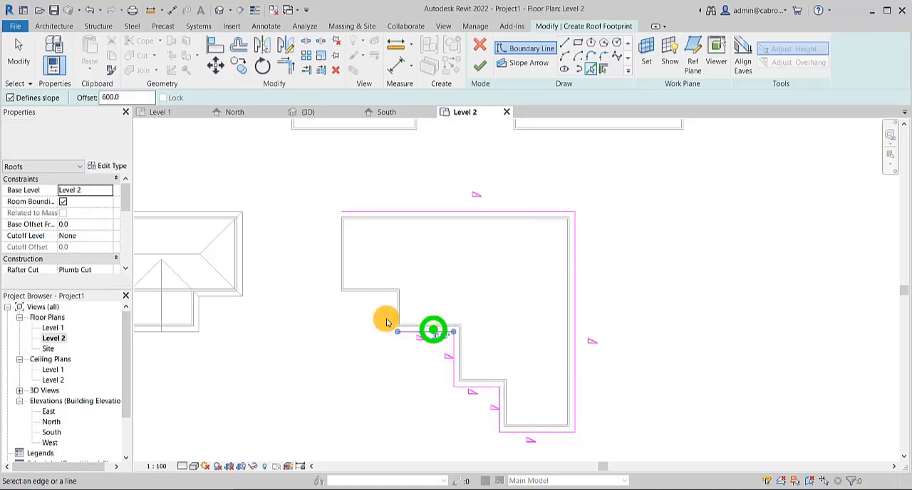
left_click(396, 318)
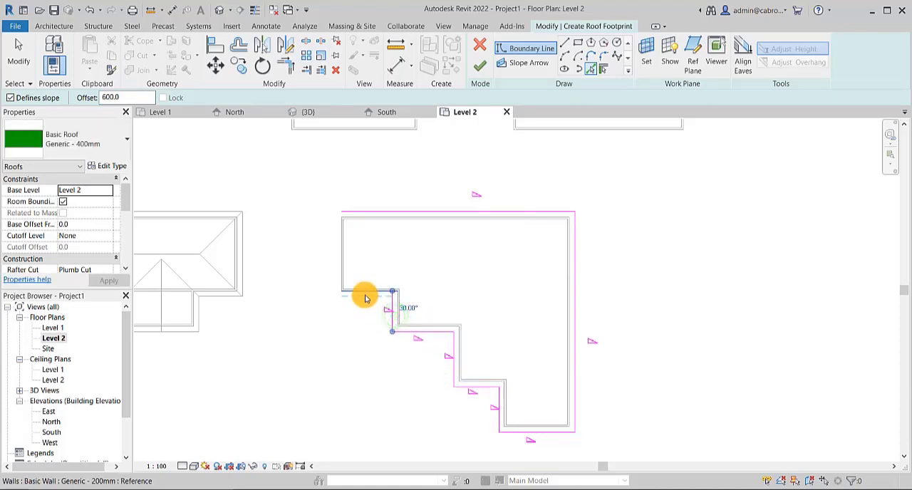
left_click(365, 298)
left_click(338, 279)
middle_click_drag(310, 239, 322, 225)
key("Escape")
key("Escape")
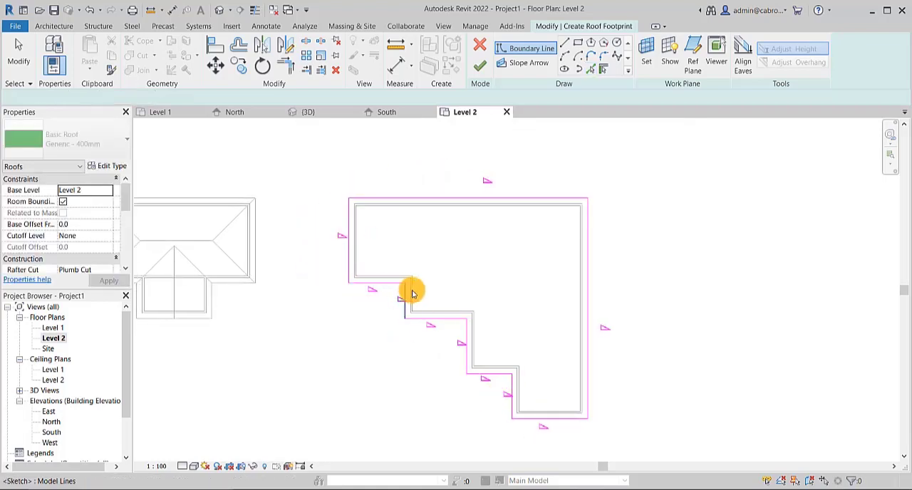
middle_click_drag(617, 208, 576, 225)
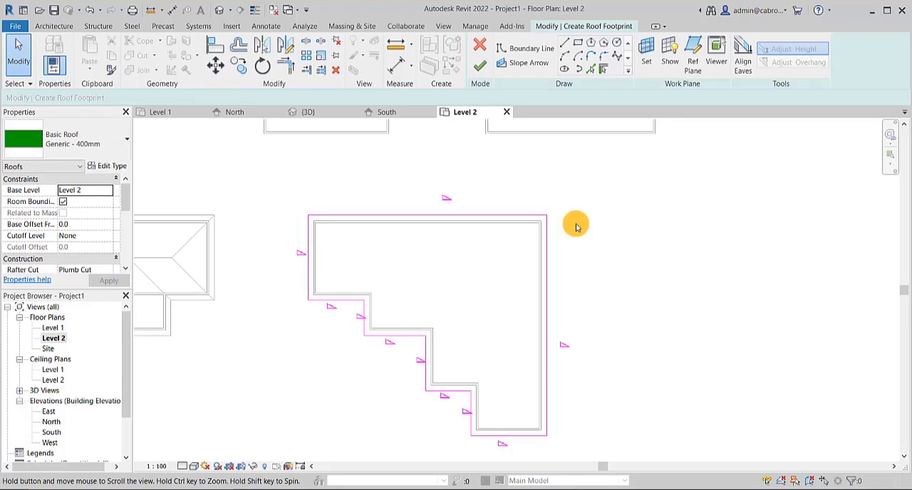
left_click(481, 71)
left_click(645, 298)
middle_click_drag(657, 335, 645, 315)
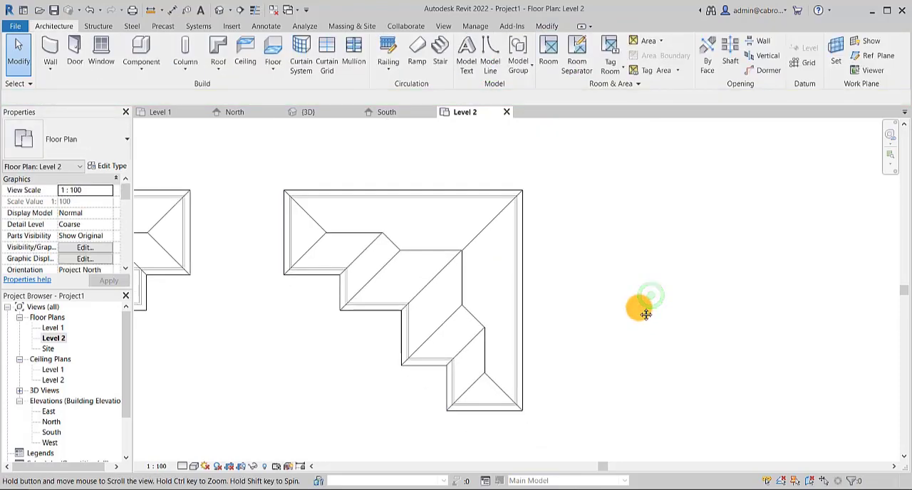
- Open the stepped roof's footprint for editing
left_click(406, 188)
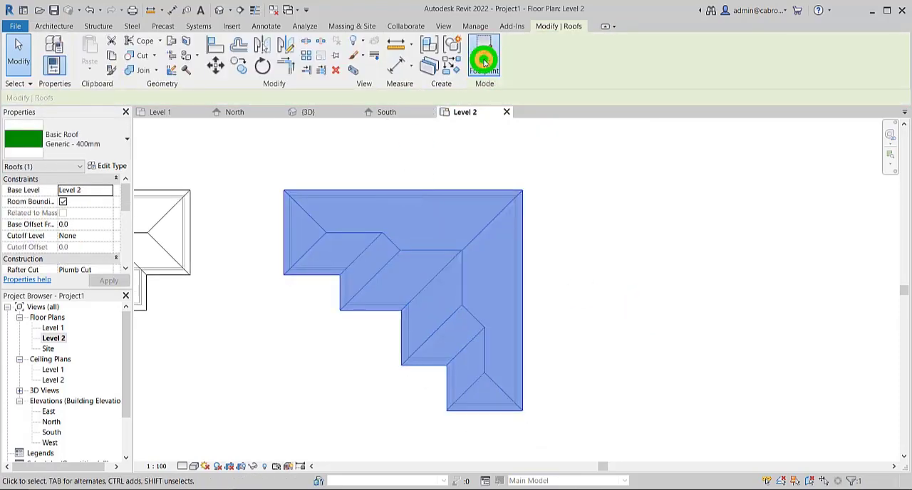
double_click(418, 322)
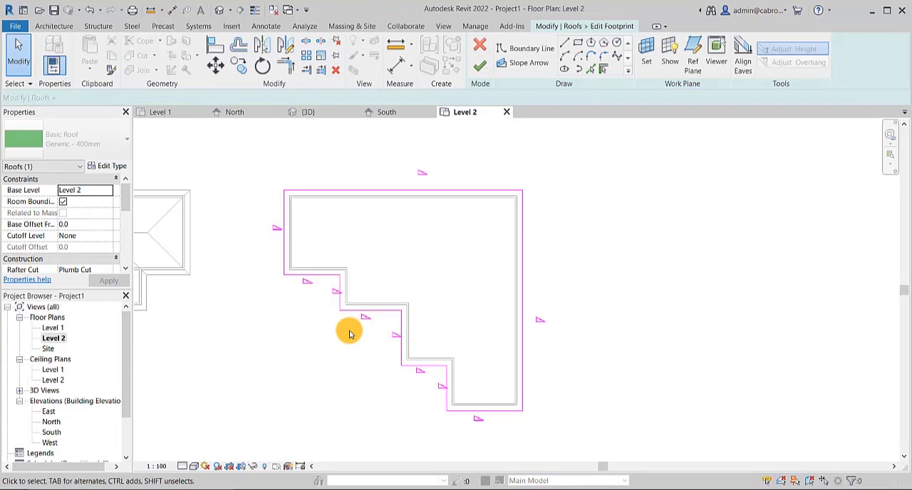
left_click(324, 277)
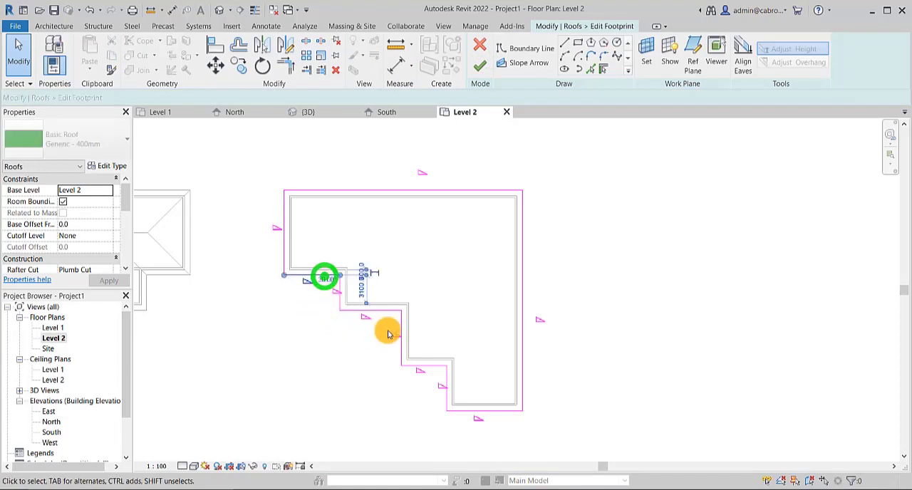
left_click(389, 312)
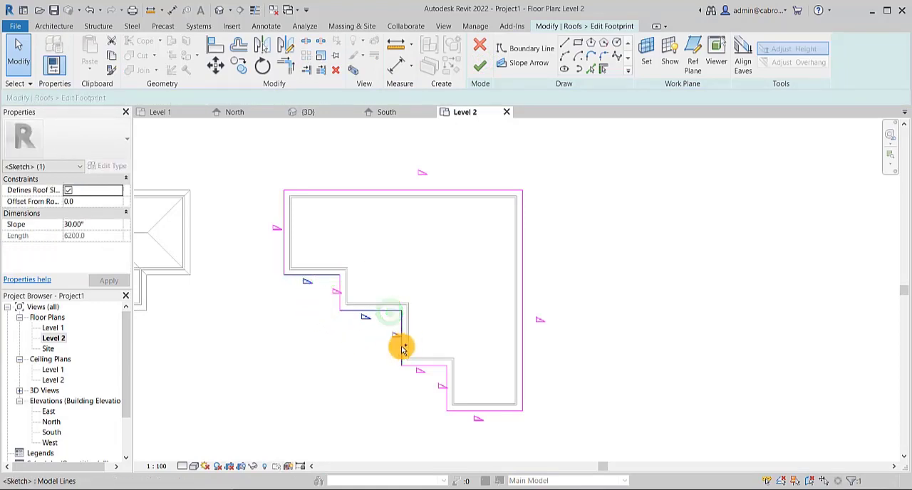
left_click(402, 348, "ctrl")
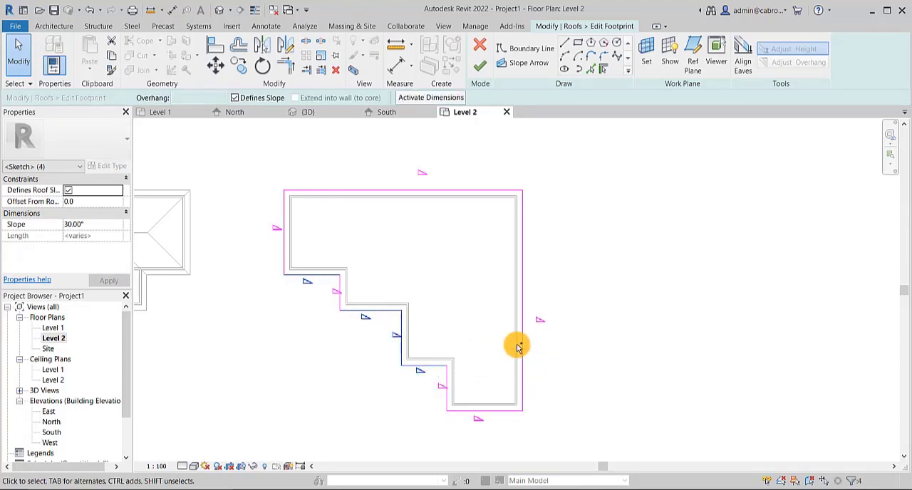
left_click(581, 289)
- Remove the slope definition from the three horizontal edges of the stepped side and finish the footprint edit
left_click(427, 367)
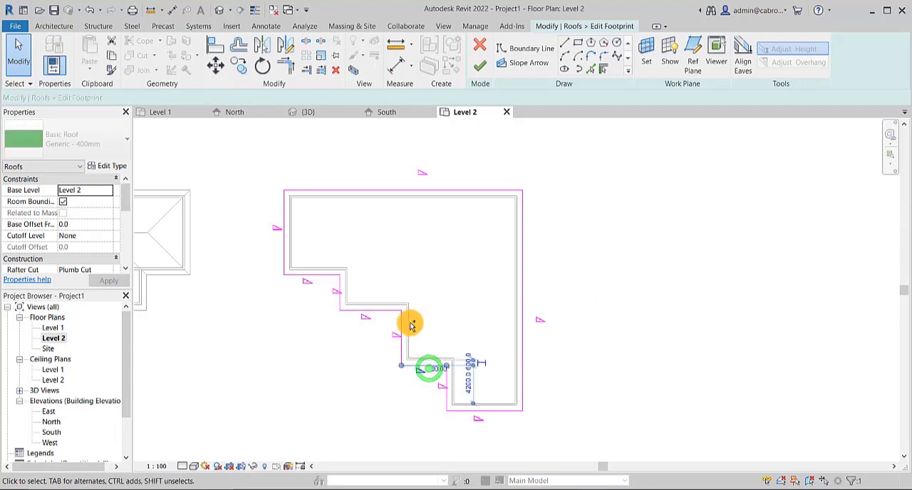
left_click(373, 312, "ctrl")
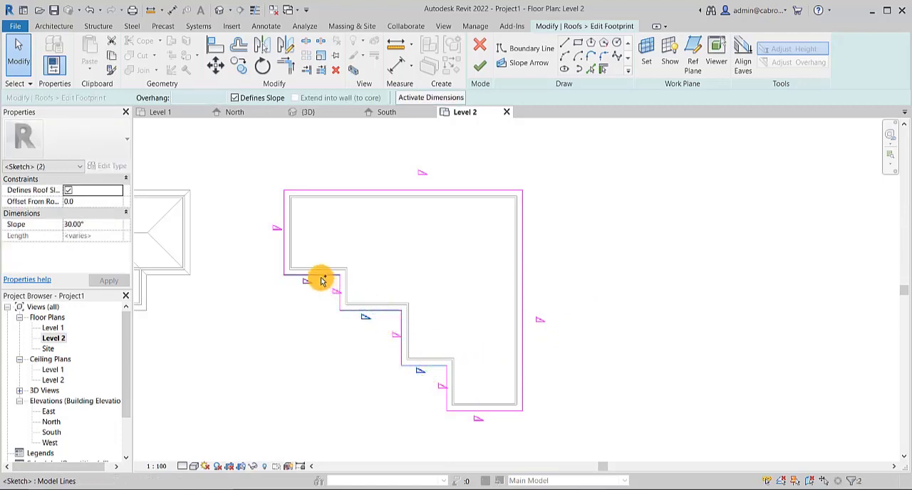
left_click(320, 278, "ctrl")
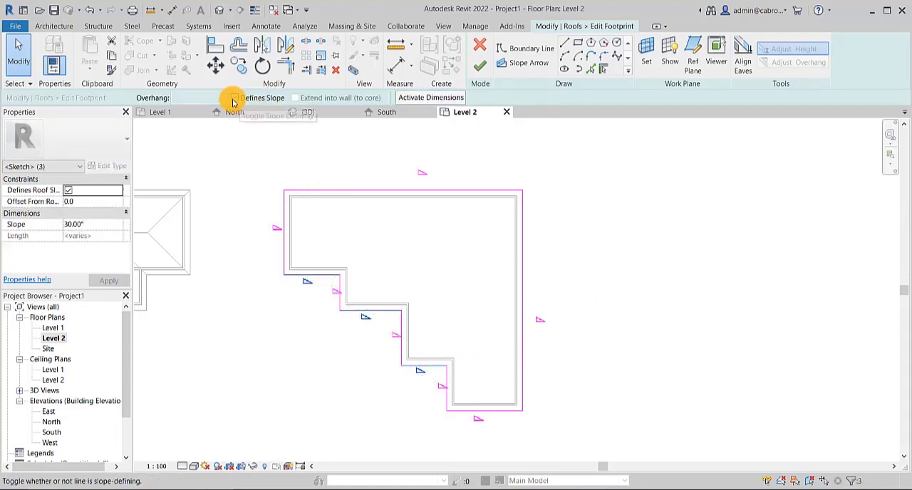
left_click(233, 98)
left_click(480, 65)
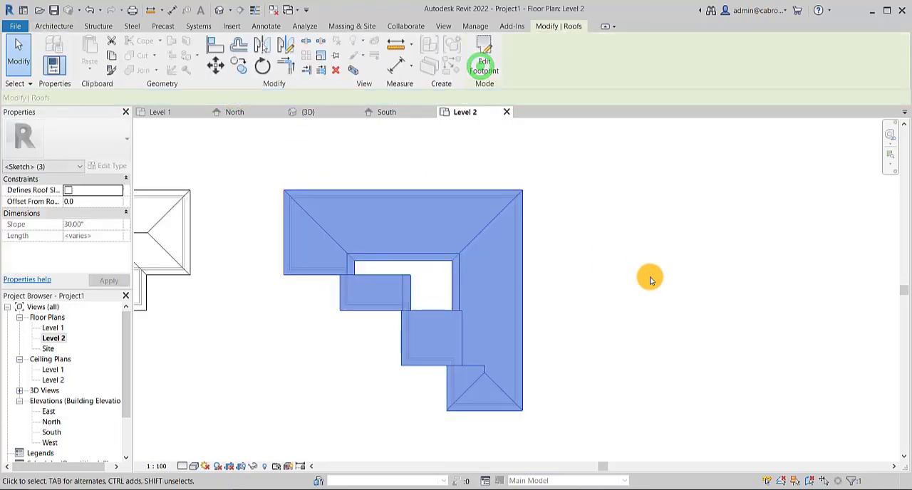
left_click(648, 278)
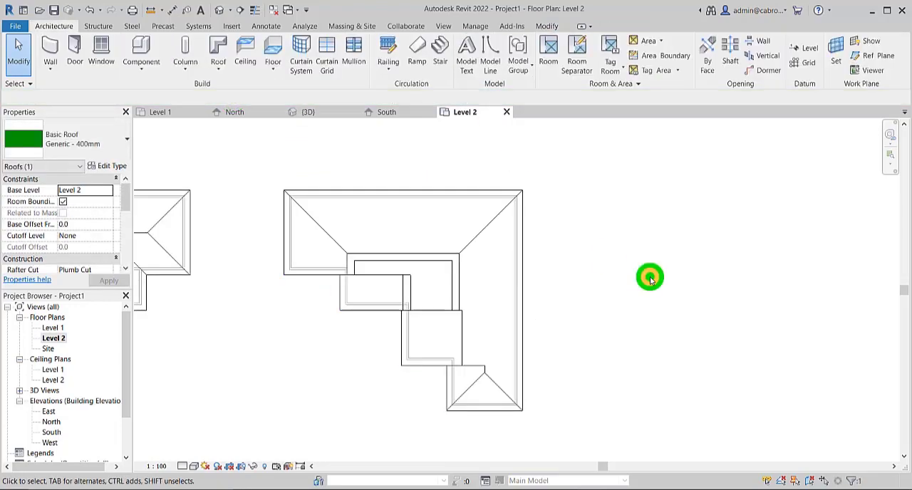
- Show the model in the 3D view with the Shaded visual style and examine the stepped roof from the front
left_click(219, 11)
scroll(268, 278, "down", 5)
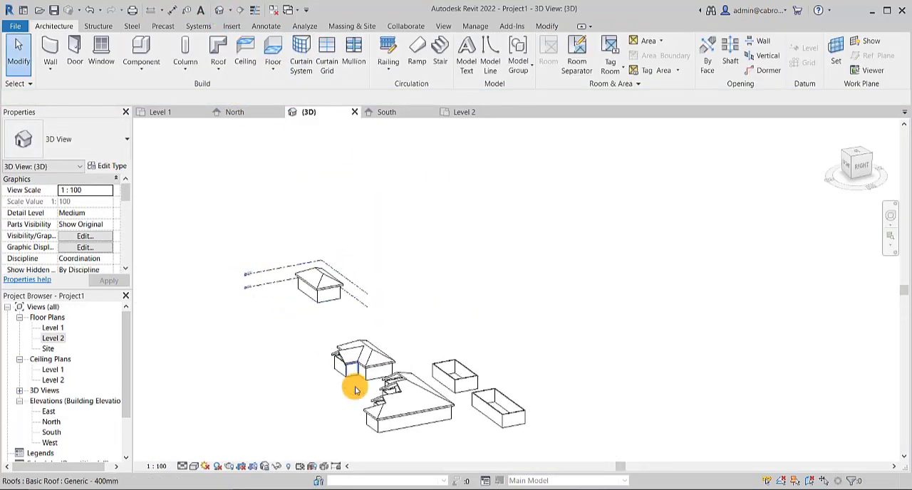
scroll(428, 375, "up", 2)
middle_click_drag(434, 390, 522, 216)
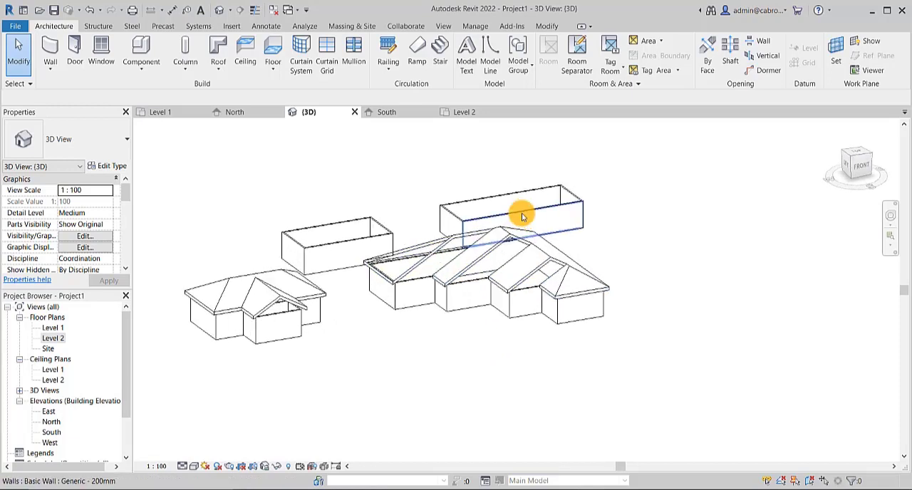
key("s")
key("d")
scroll(584, 239, "up", 1)
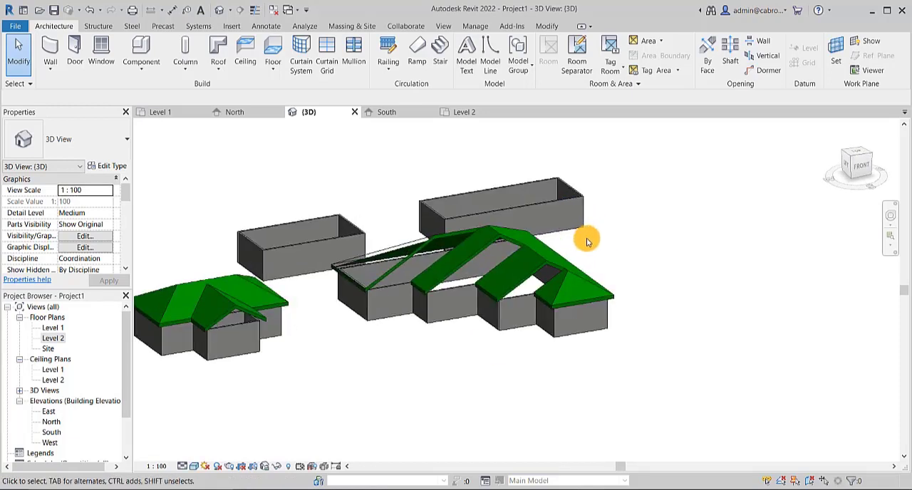
middle_click_drag(587, 241, 577, 202, "shift")
- Edit the stepped roof's footprint in 3D so its left end edge no longer defines slope, and finish the roof
left_click(444, 259)
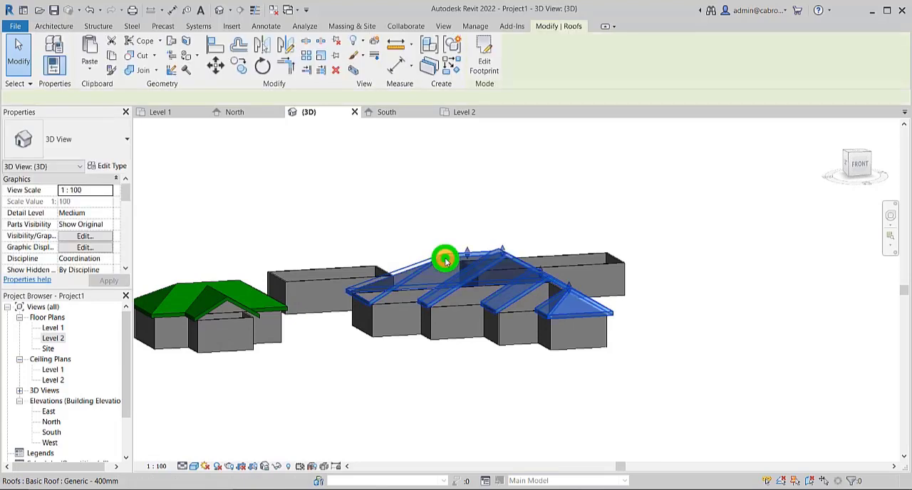
left_click(484, 62)
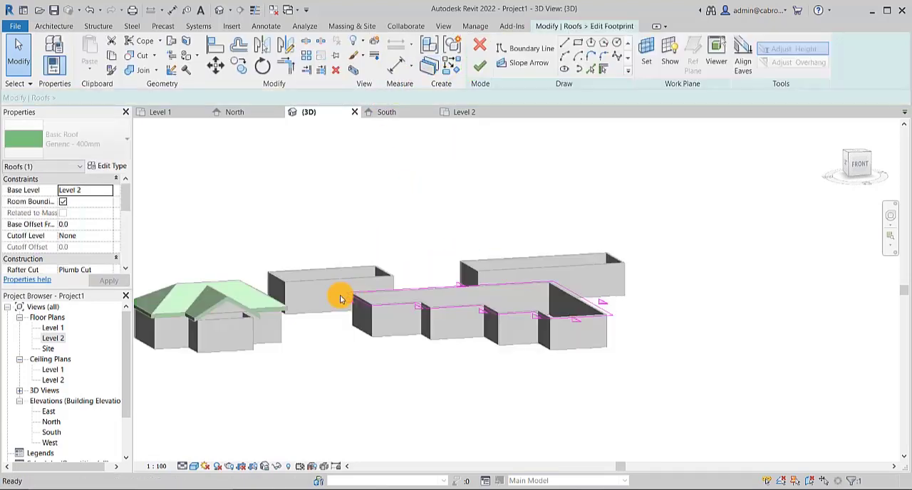
scroll(363, 307, "up", 2)
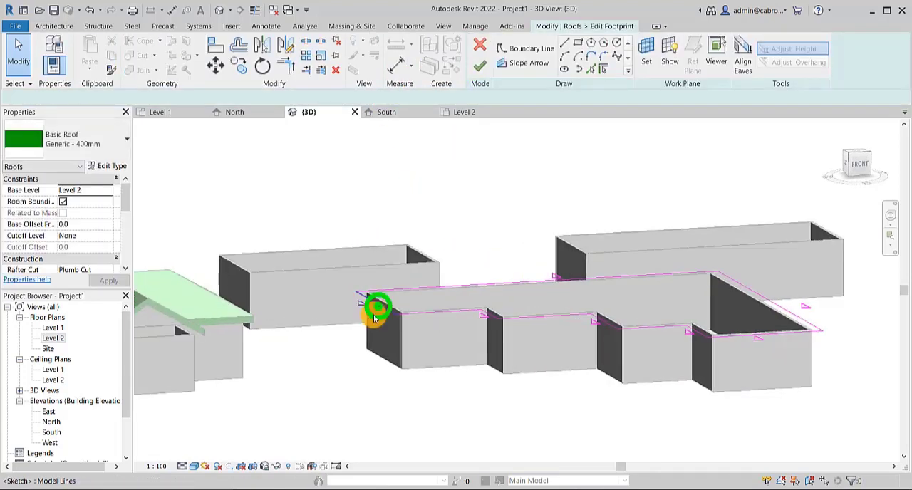
left_click(375, 311)
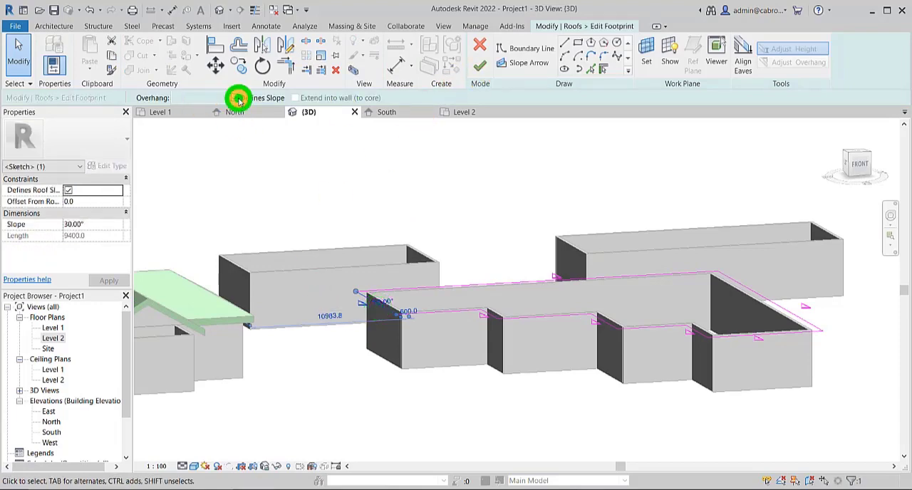
left_click(480, 66)
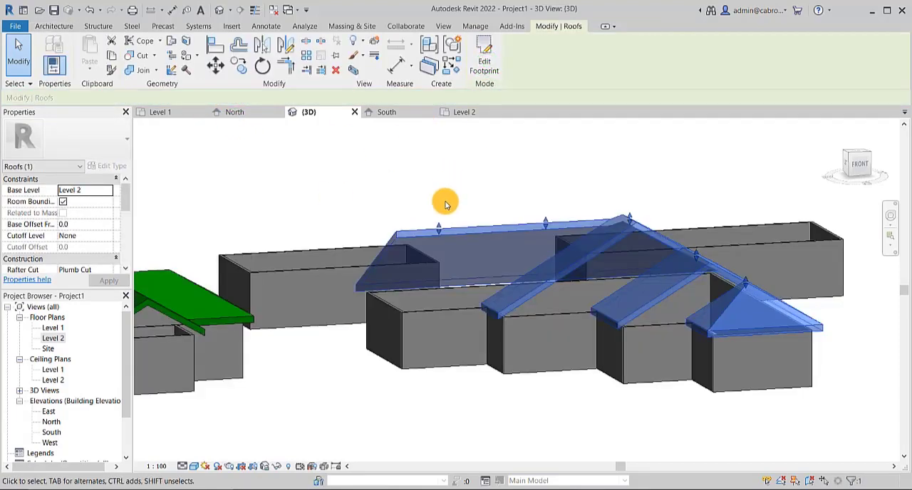
left_click(375, 201)
middle_click_drag(356, 275, 432, 330, "shift")
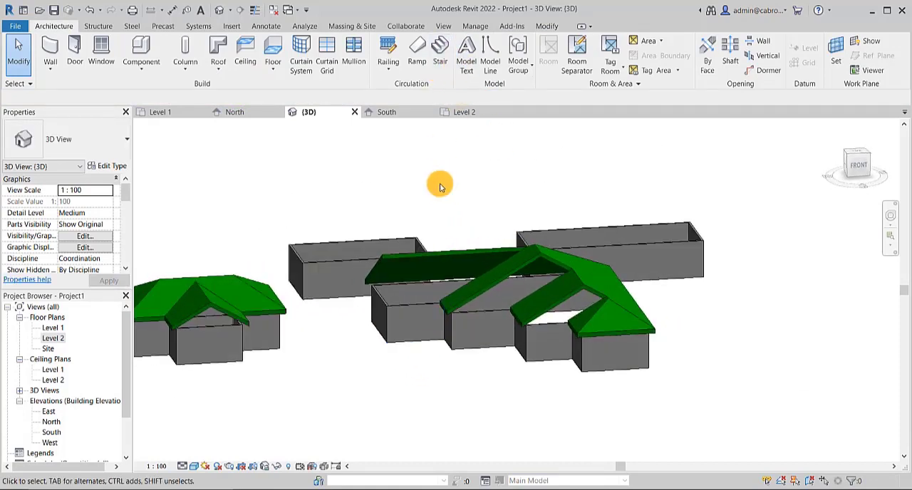
- Open the stepped roof's footprint for editing in the Level 2 plan and make its left end edge define slope
left_click(470, 257)
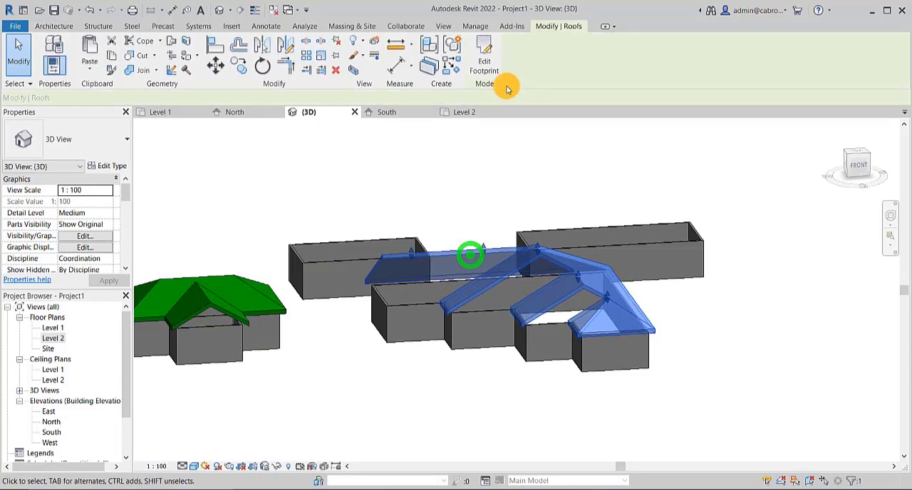
left_click(484, 50)
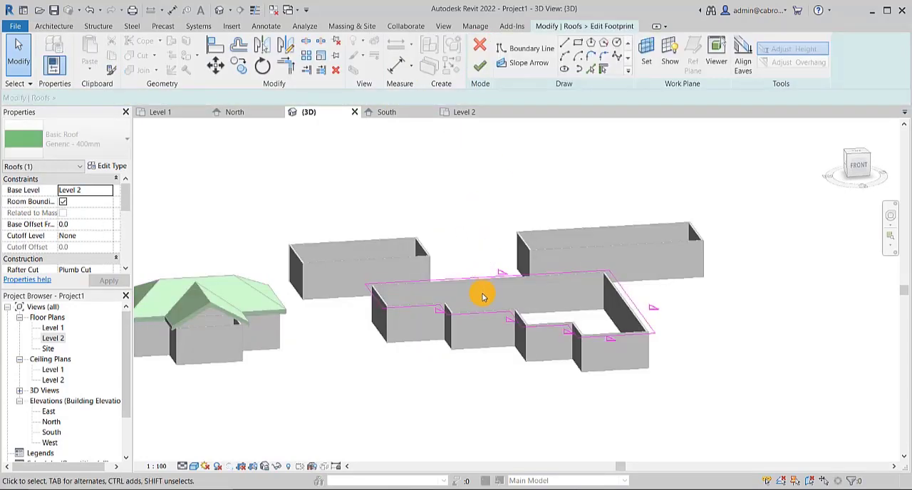
double_click(57, 338)
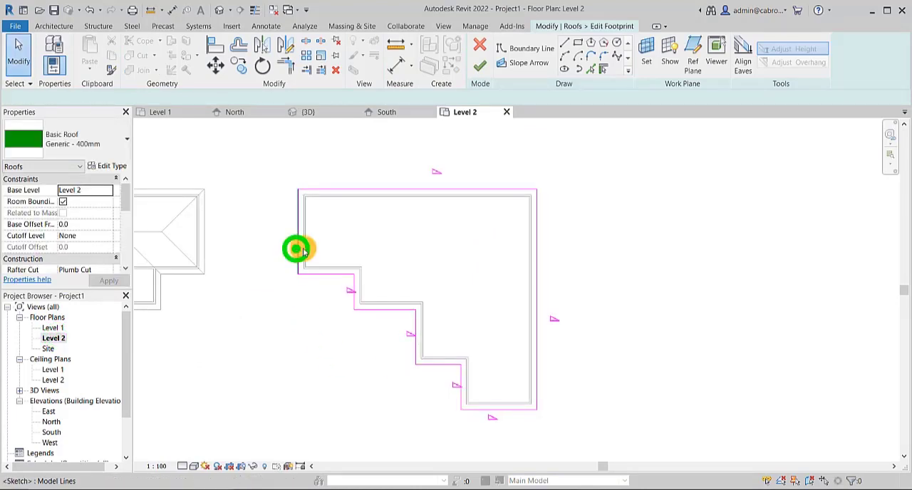
left_click(298, 250)
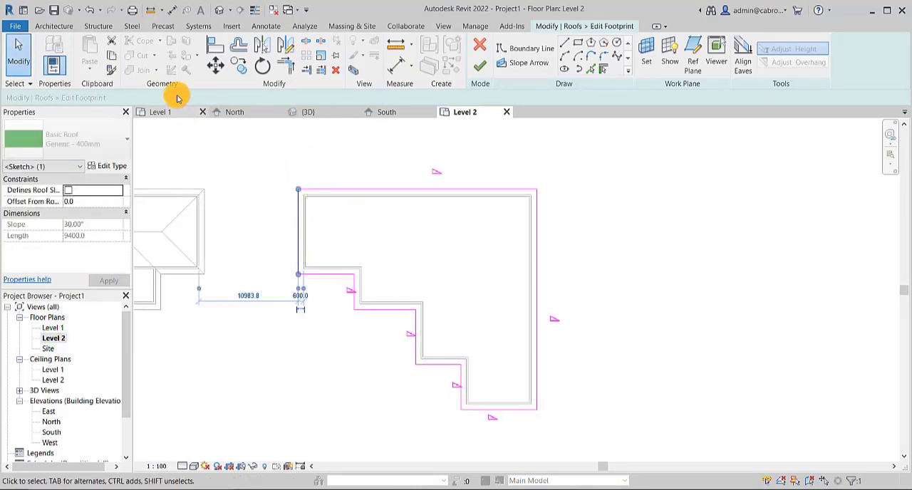
left_click(239, 101)
left_click(326, 350)
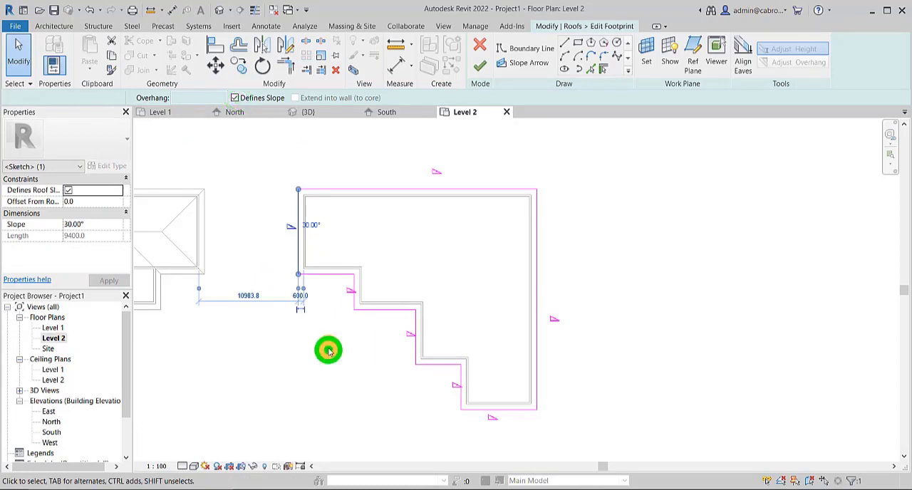
- Make the upper two horizontal edges of the footprint's stepped side define slope
left_click(341, 275)
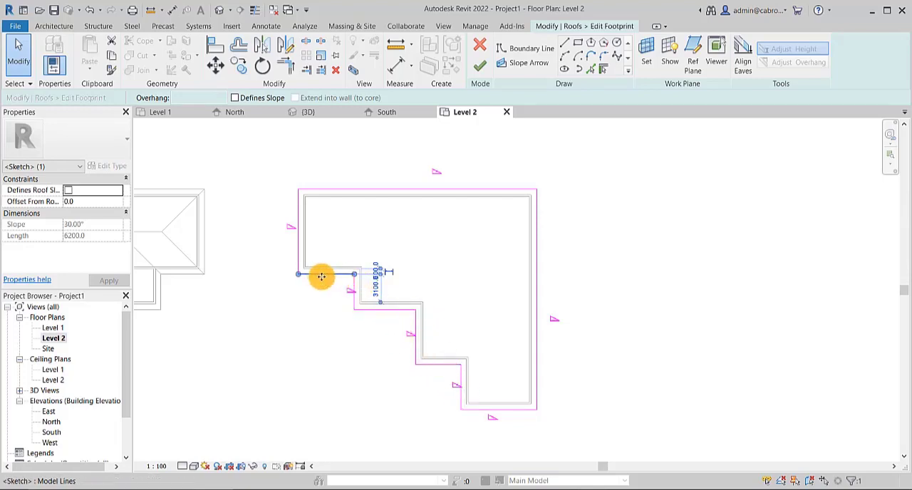
left_click(389, 311, "ctrl")
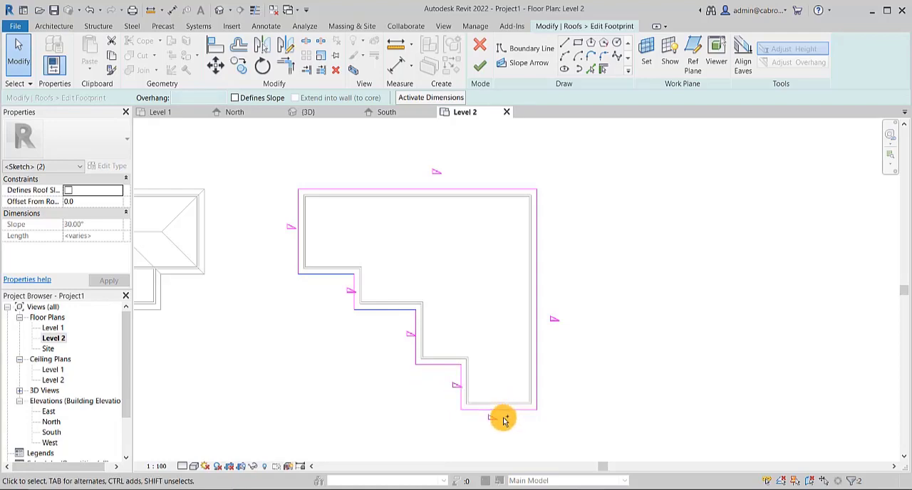
left_click(233, 102)
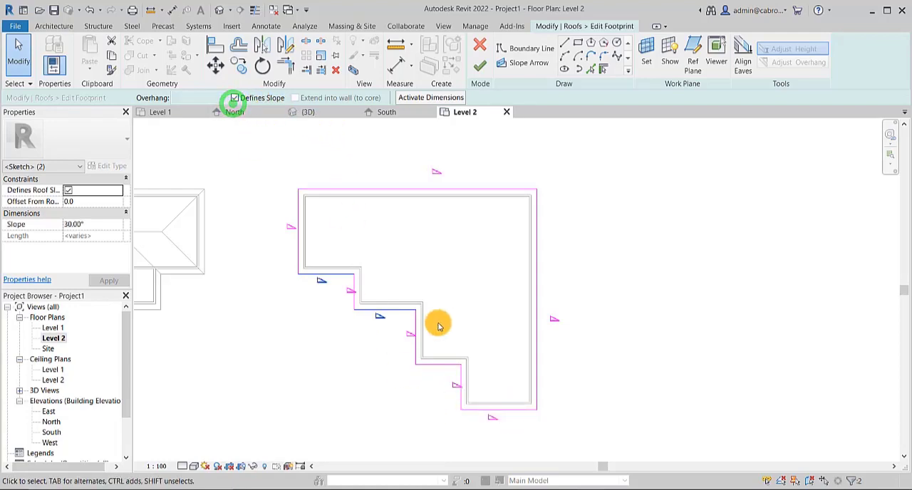
left_click(632, 260)
- Remove the slope definition from the three vertical edges of the stepped side and finish the footprint edit
left_click(355, 294)
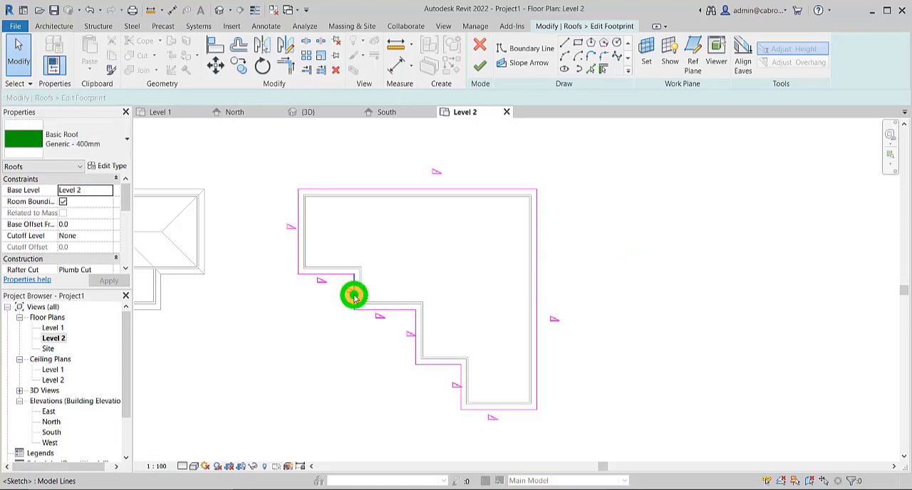
left_click(416, 332, "ctrl")
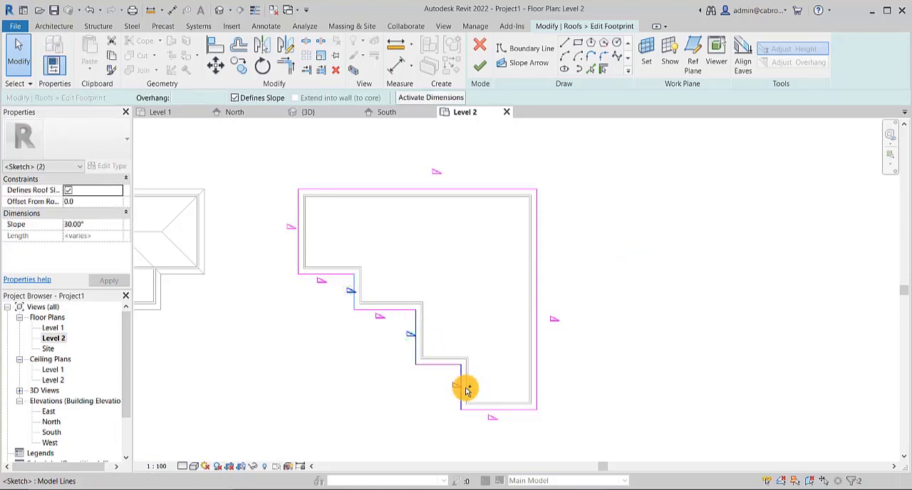
left_click(465, 389, "ctrl")
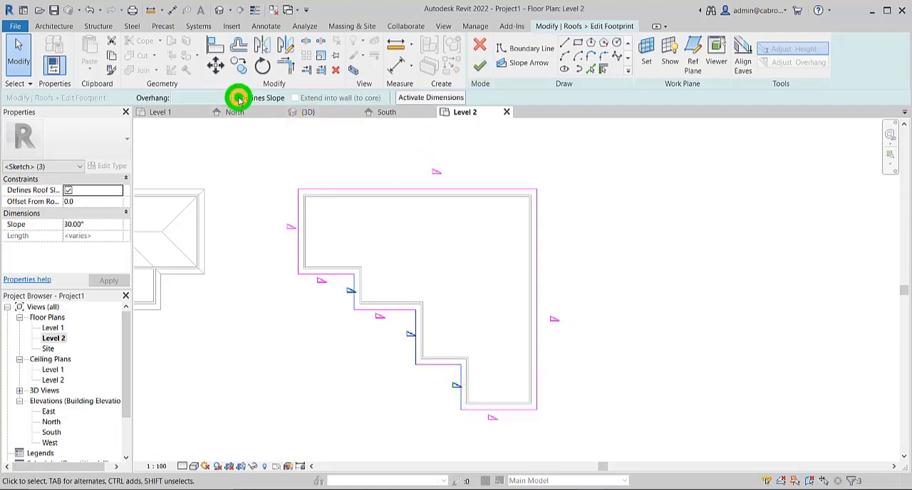
left_click(237, 98)
left_click(476, 71)
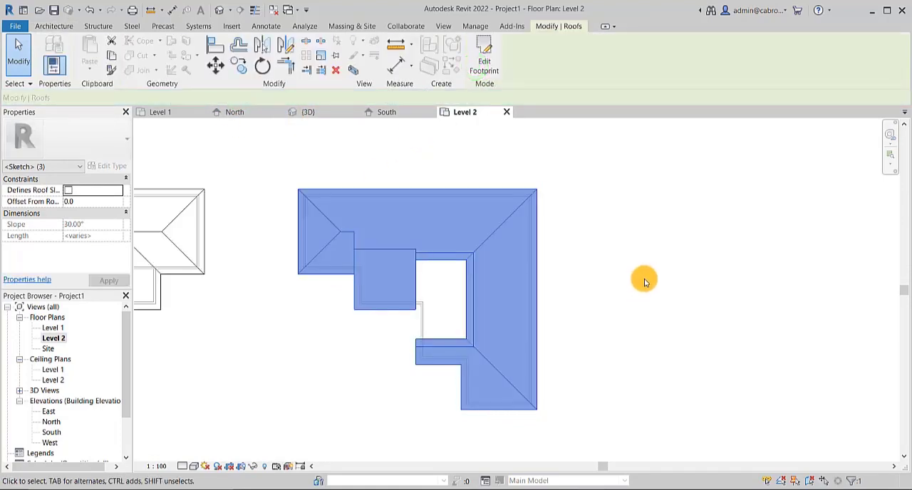
left_click(644, 277)
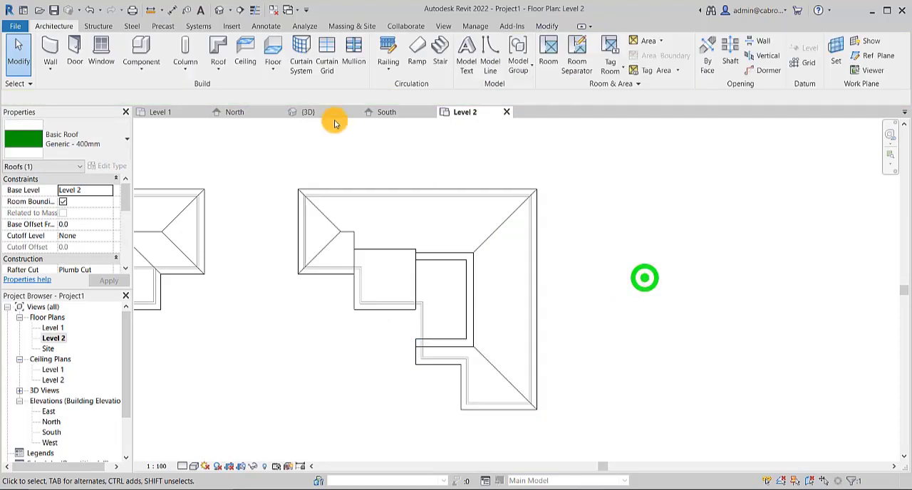
- In the 3D view, attach the tops of the five walls along the stepped side, between the two end buildings' front walls, to the roof
left_click(220, 10)
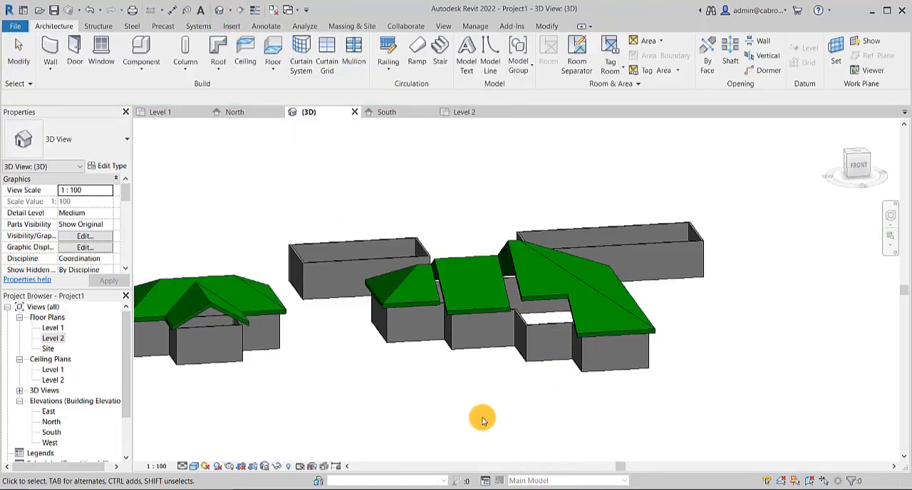
middle_click_drag(416, 429, 473, 463, "shift")
scroll(479, 215, "up", 3)
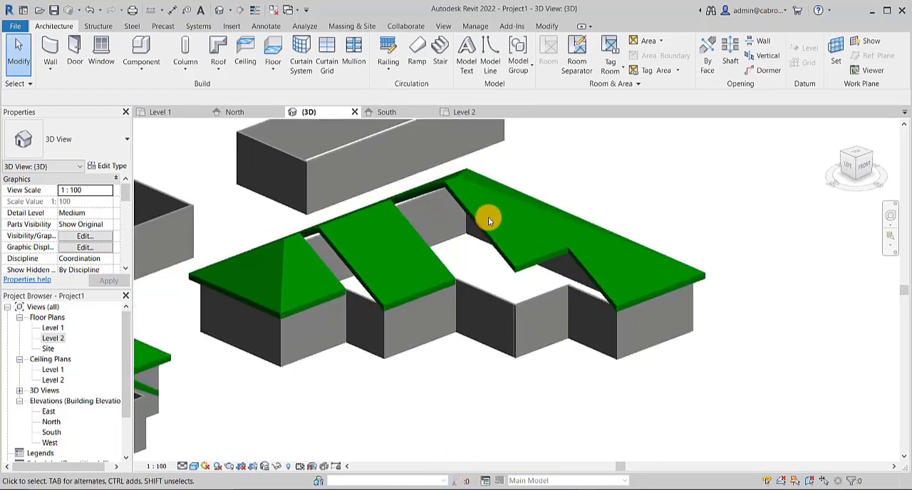
left_click(361, 303)
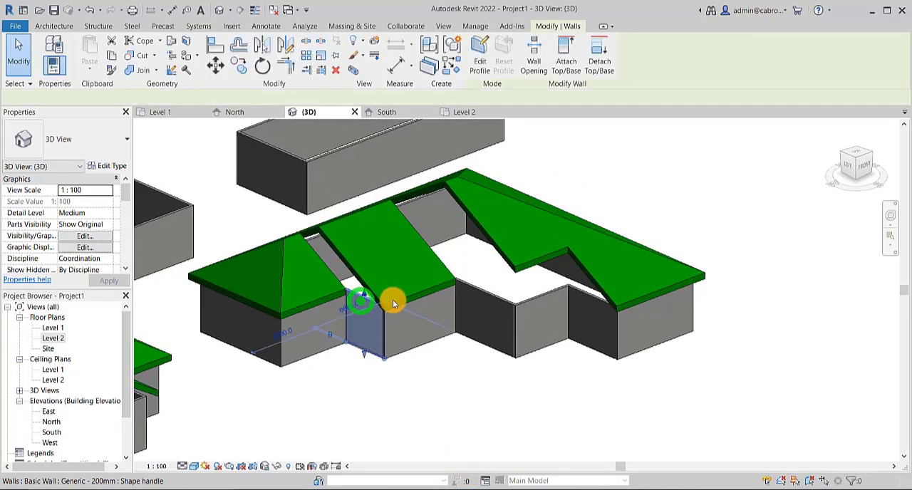
left_click(457, 300, "ctrl")
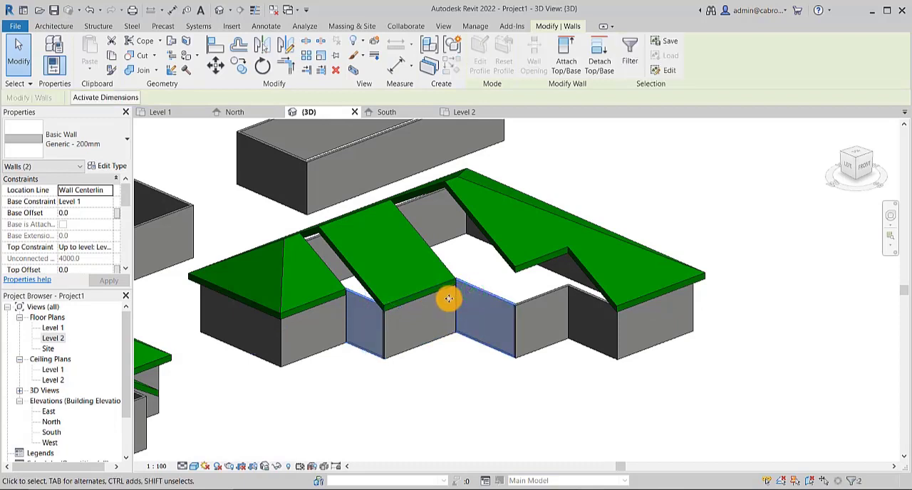
left_click(582, 294, "ctrl")
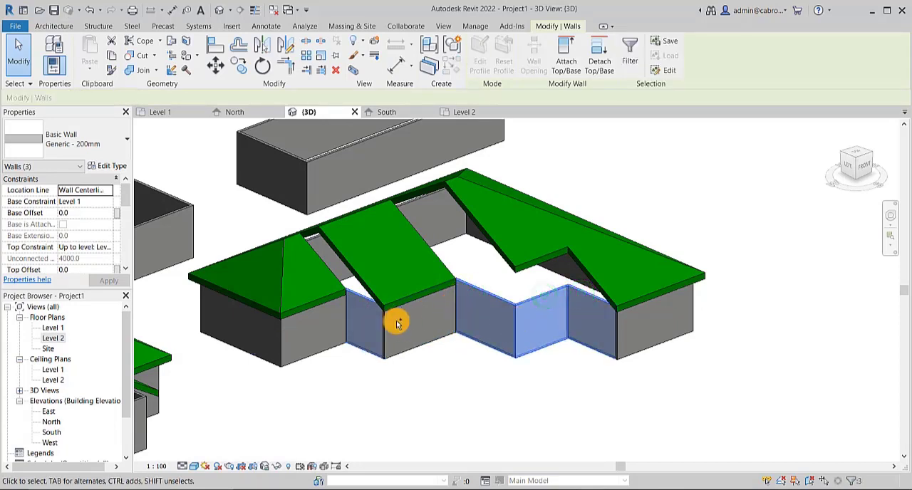
left_click(403, 343, "ctrl")
left_click(406, 352, "ctrl")
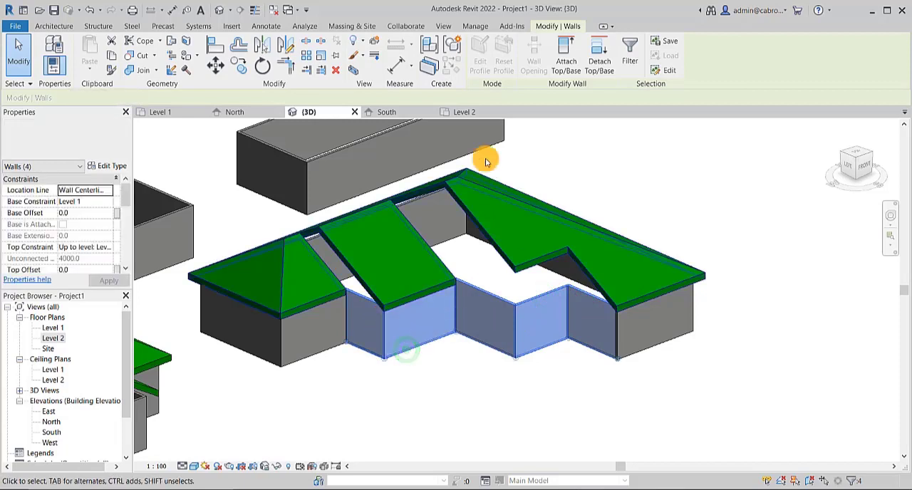
left_click(565, 53)
left_click(449, 189)
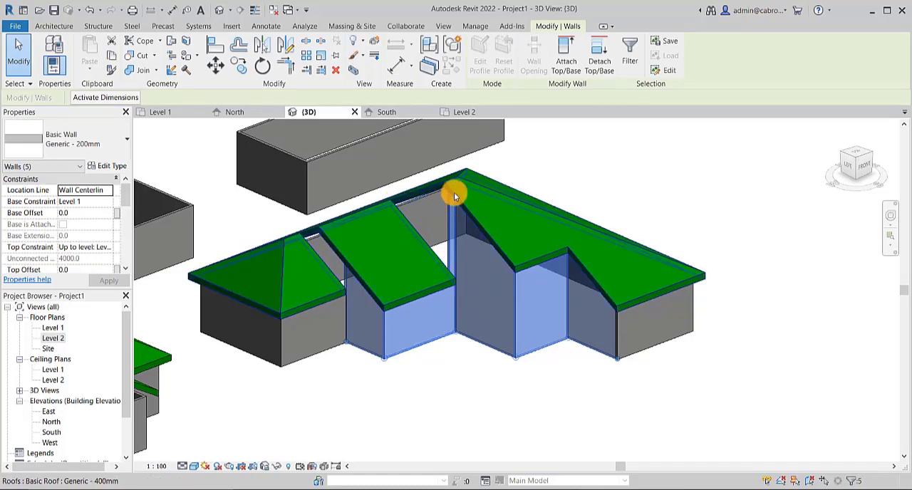
- Clear the wall selection and examine the stepped roof together with the other roofed buildings in 3D
middle_click_drag(461, 282, 757, 254, "shift")
left_click(672, 218)
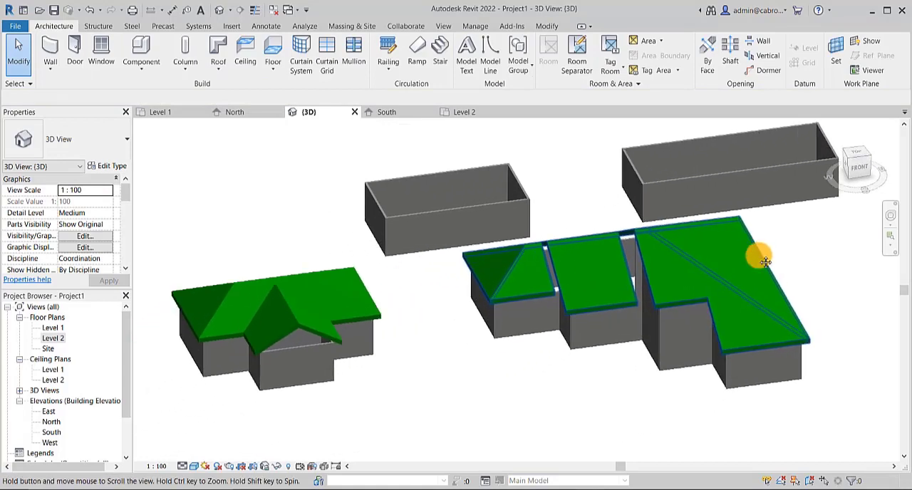
scroll(743, 261, "down", 3)
scroll(742, 265, "down", 5)
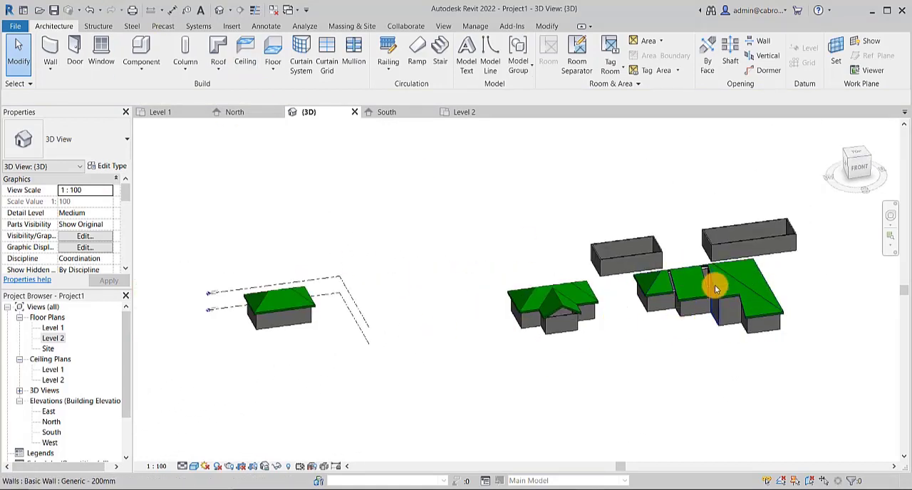
middle_click_drag(529, 369, 419, 345)
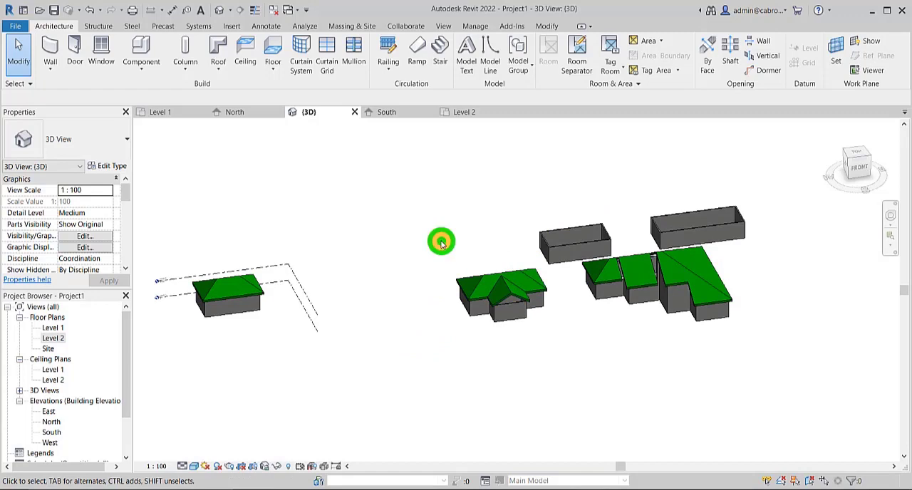
middle_click_drag(441, 243, 433, 246)
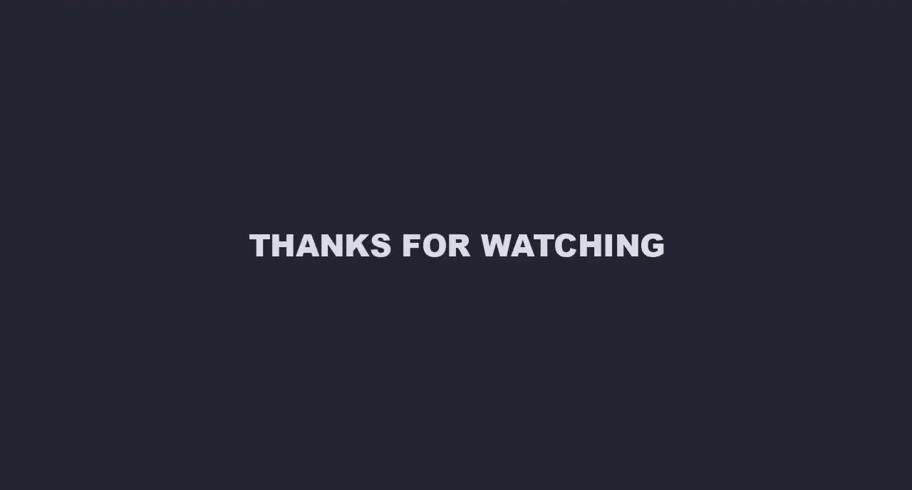